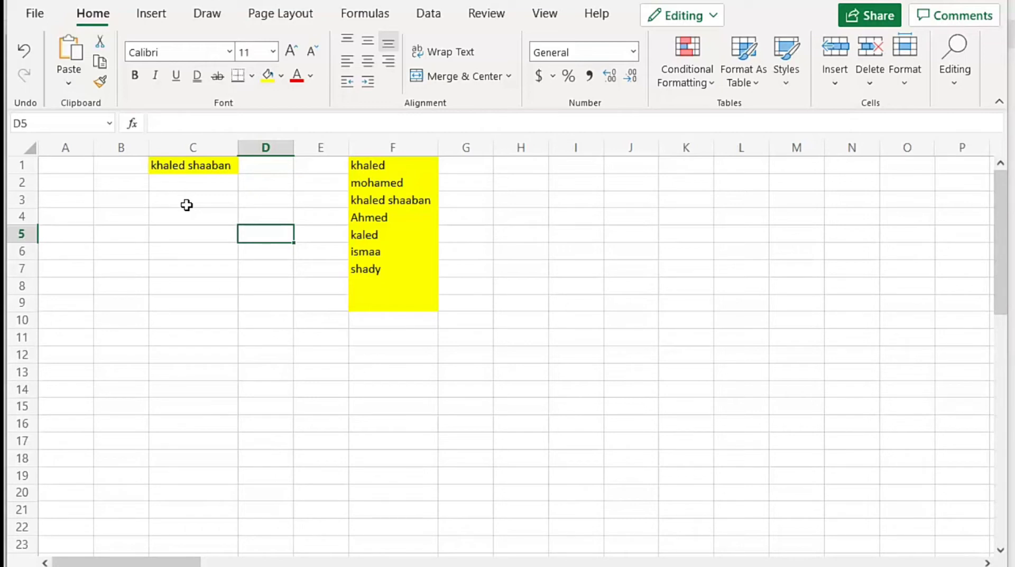
click(216, 164)
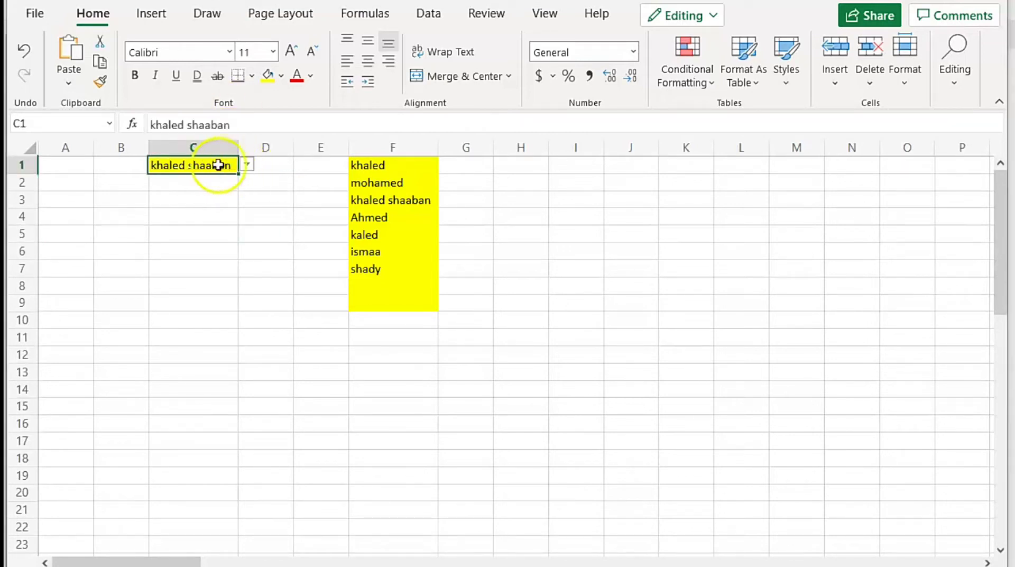
text(kh)
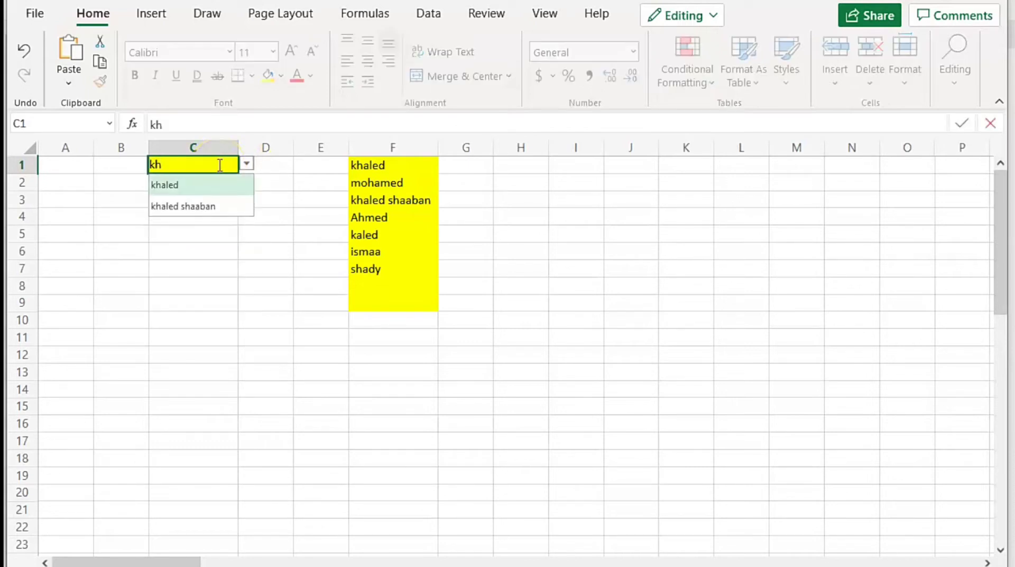
click(182, 214)
click(245, 166)
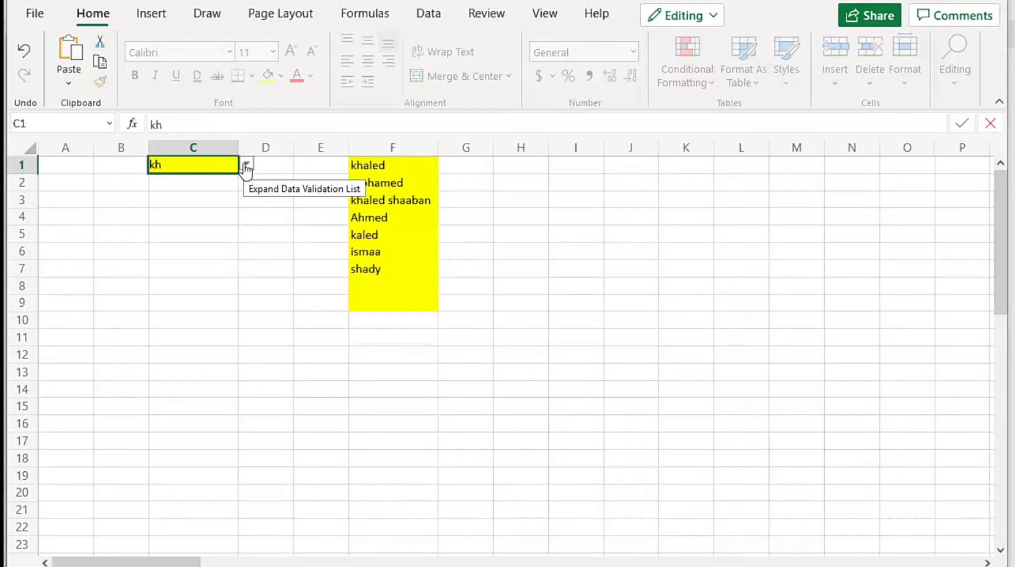
click(169, 165)
text(a)
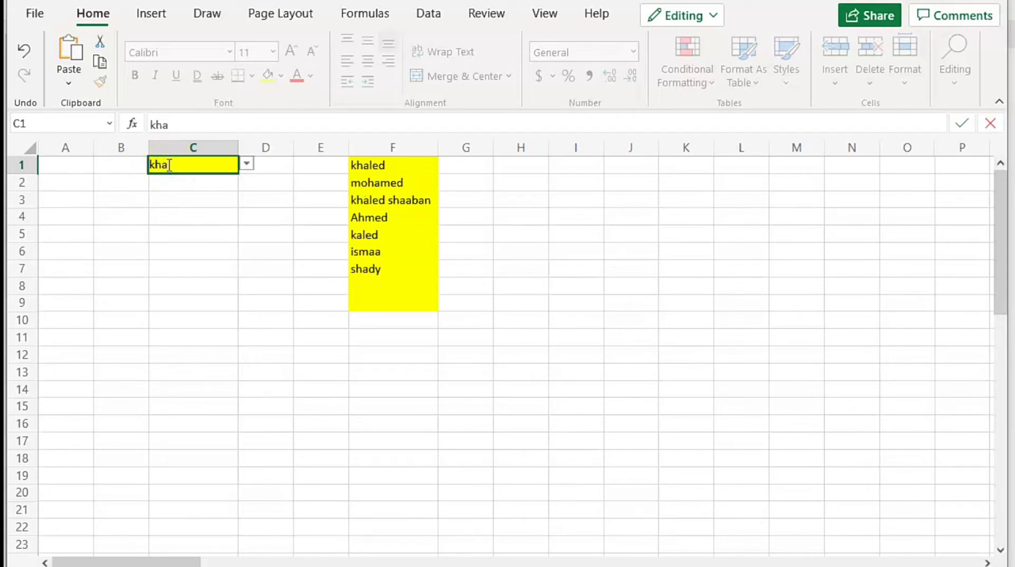
key(BackSpace)
key(BackSpace)
text(haled shaaban)
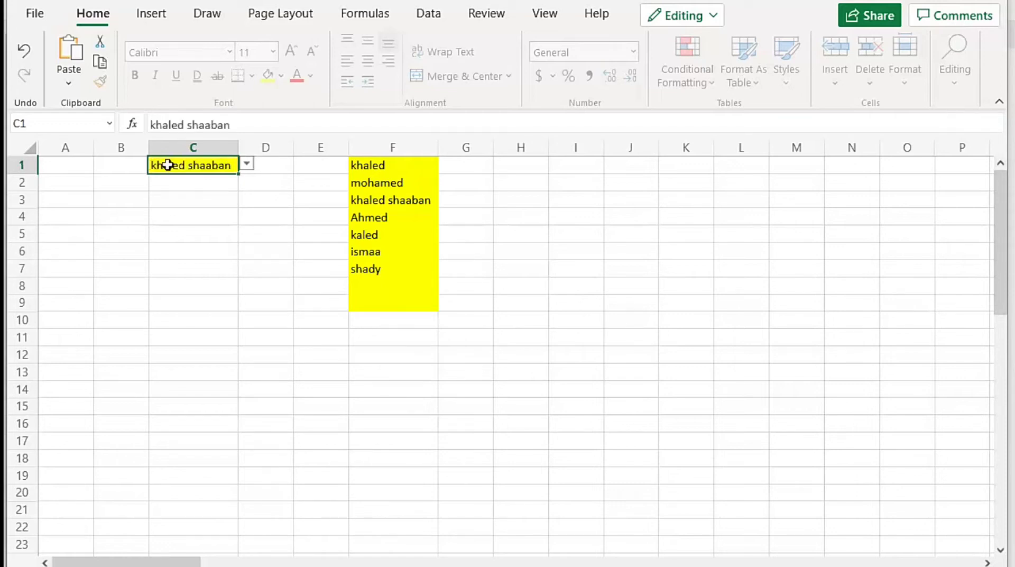
key(Return)
text(kh)
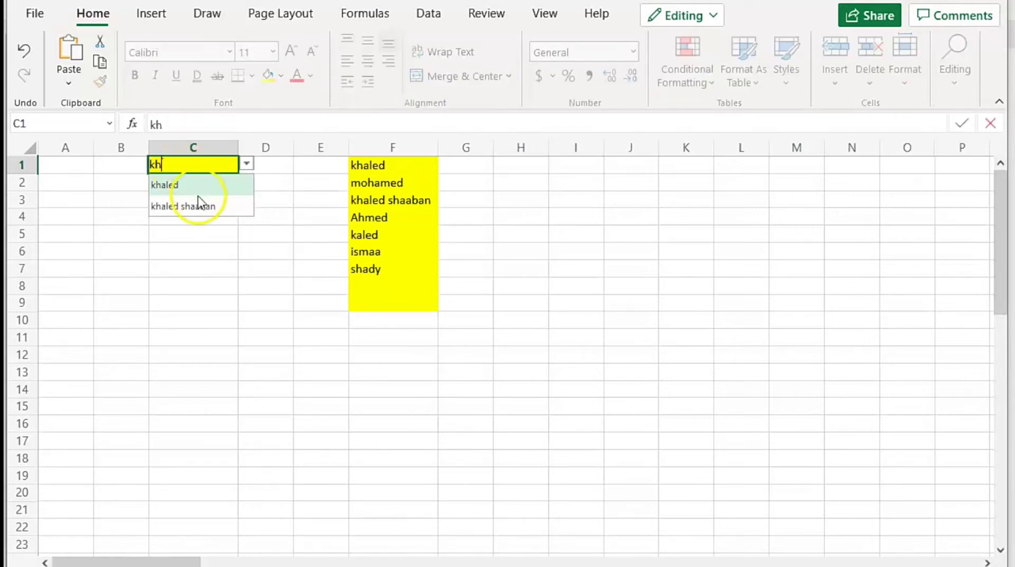
click(212, 206)
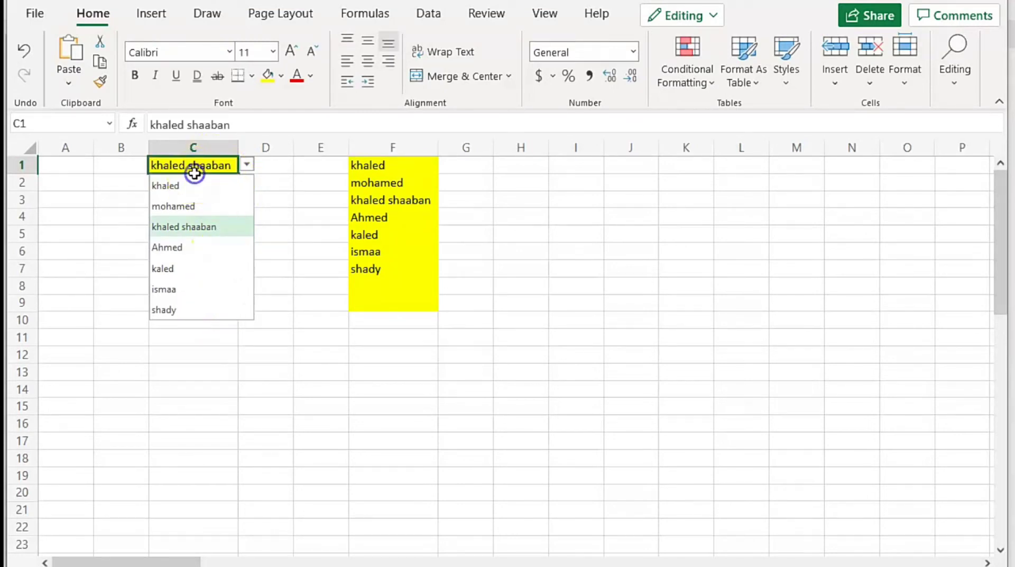
Try the letters i, s, n, s and m in C1, ending with m showing only mohamed
text(i)
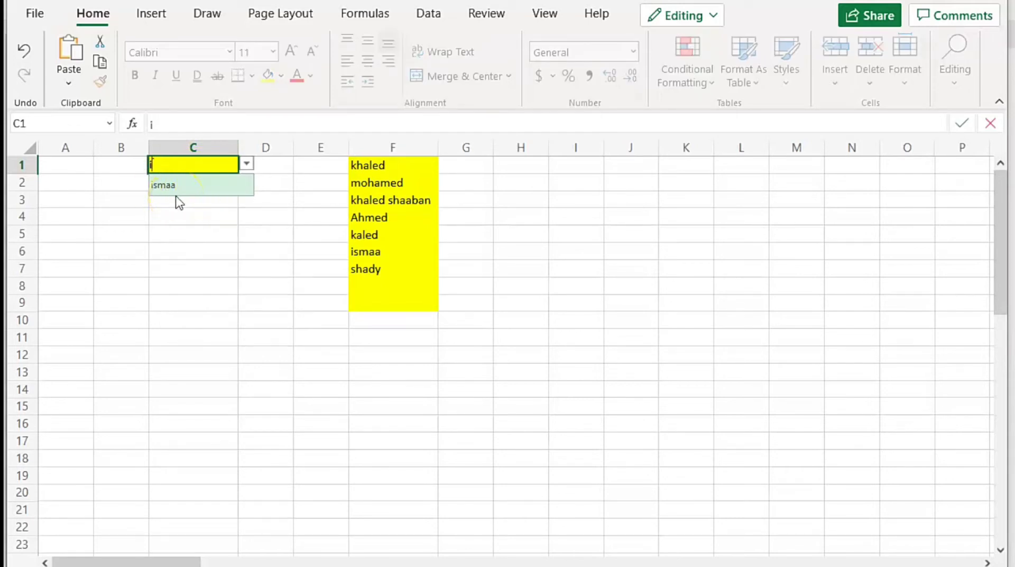
key(BackSpace)
text(s)
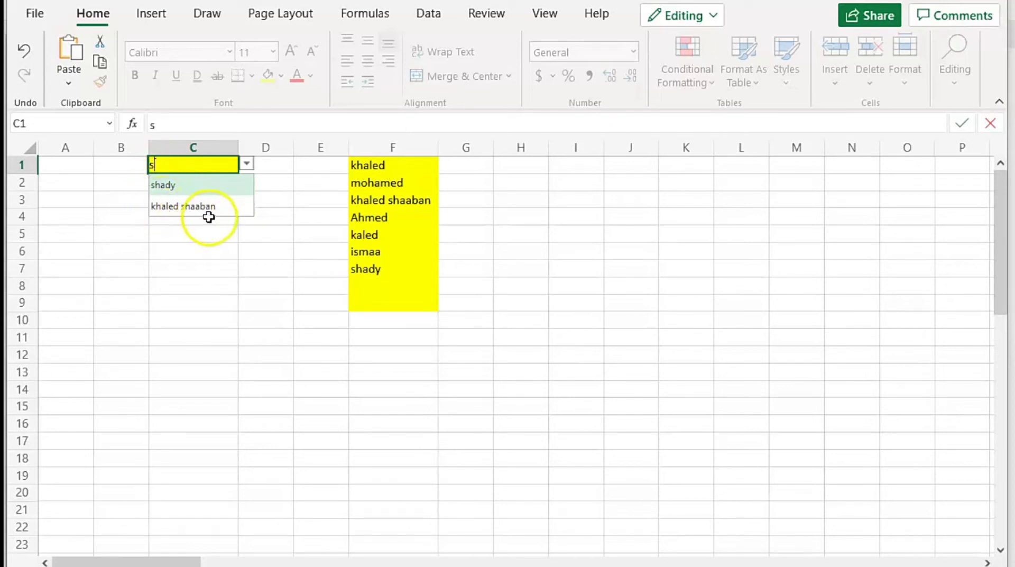
key(BackSpace)
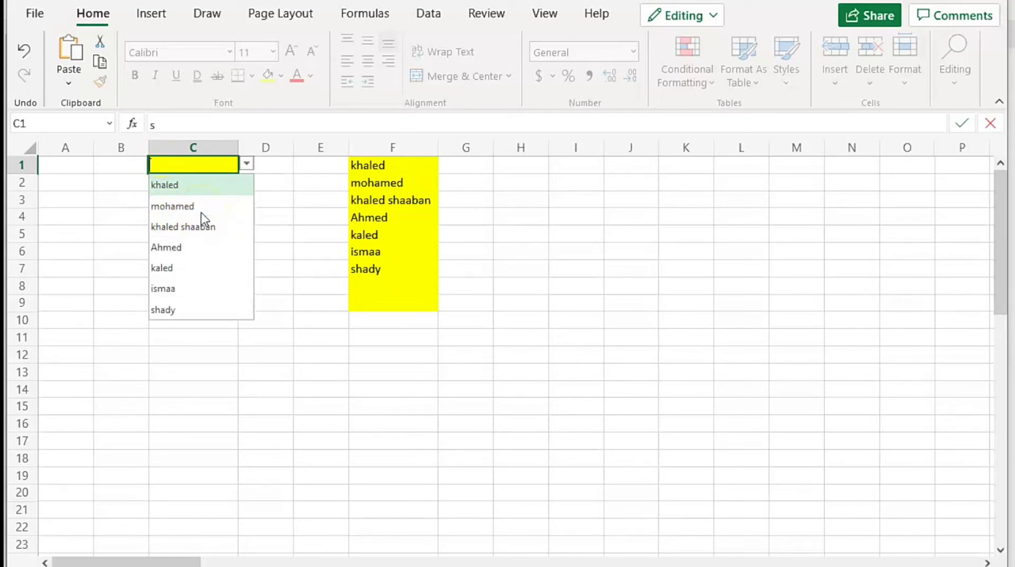
text(n)
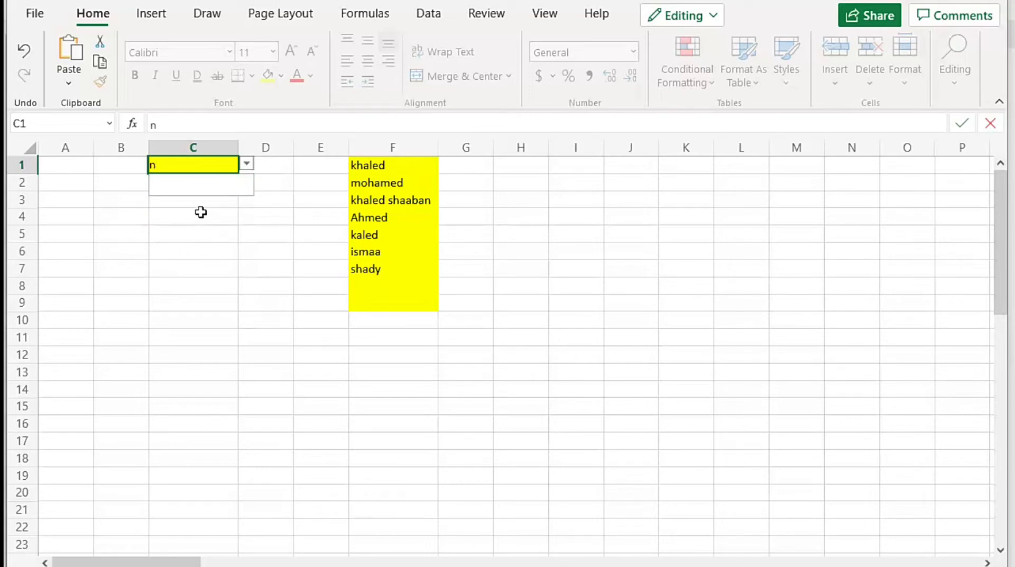
key(BackSpace)
text(s)
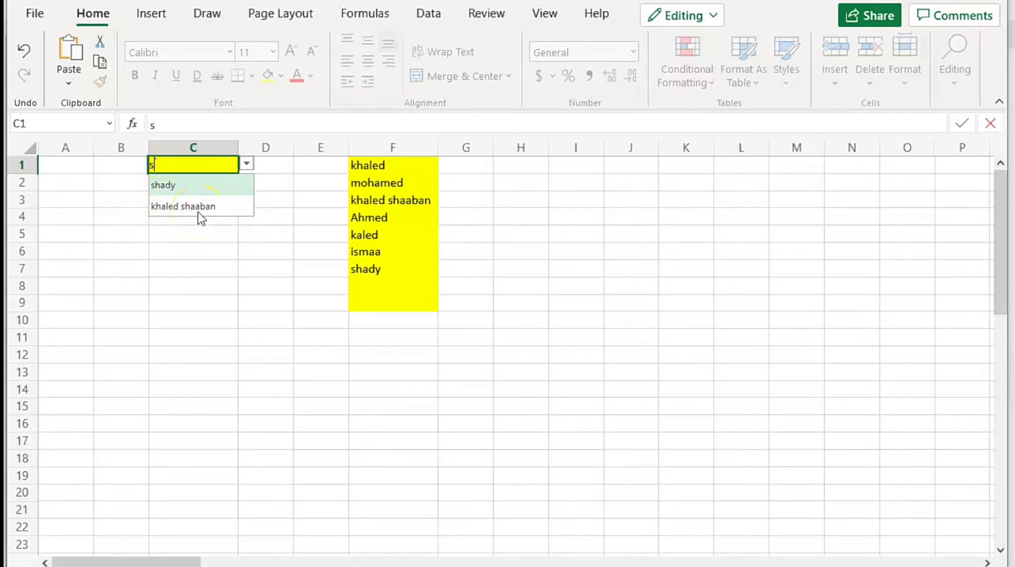
key(BackSpace)
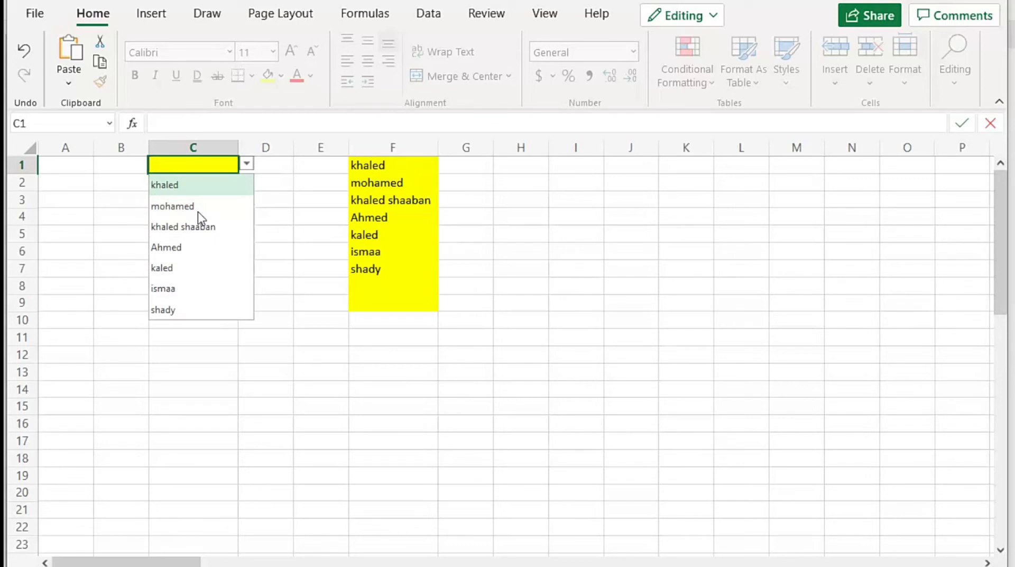
text(m)
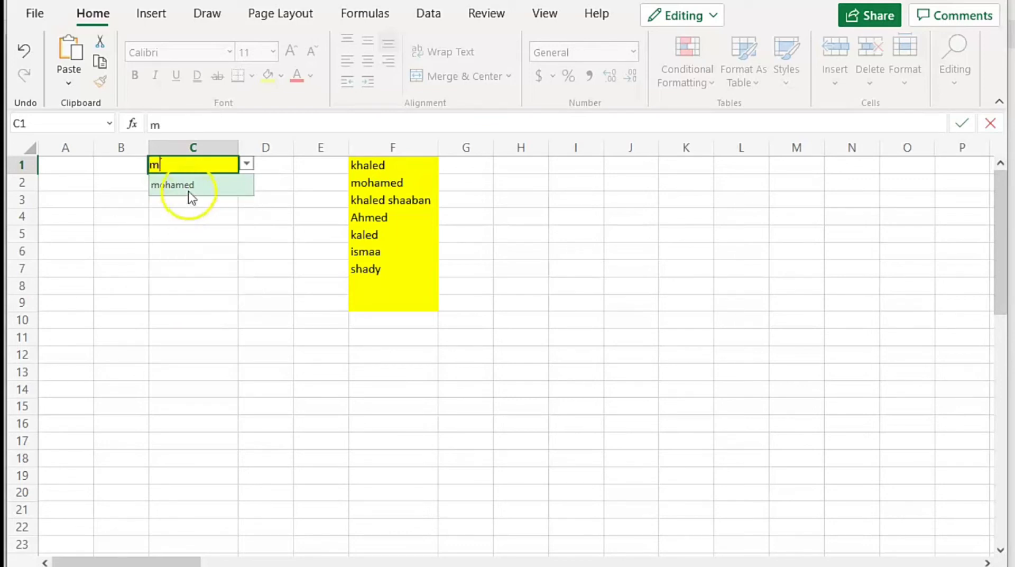
click(369, 284)
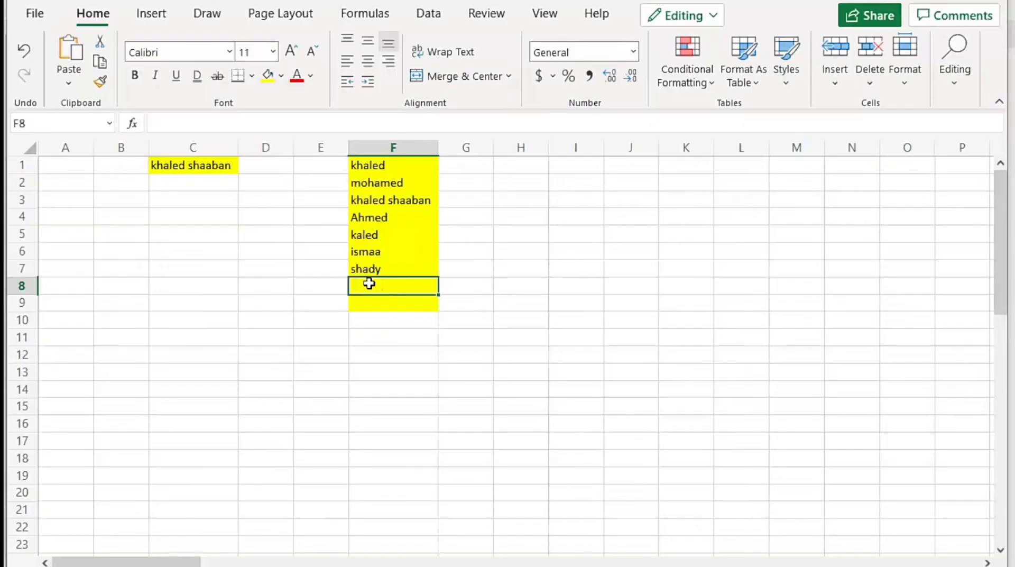
text(sameh)
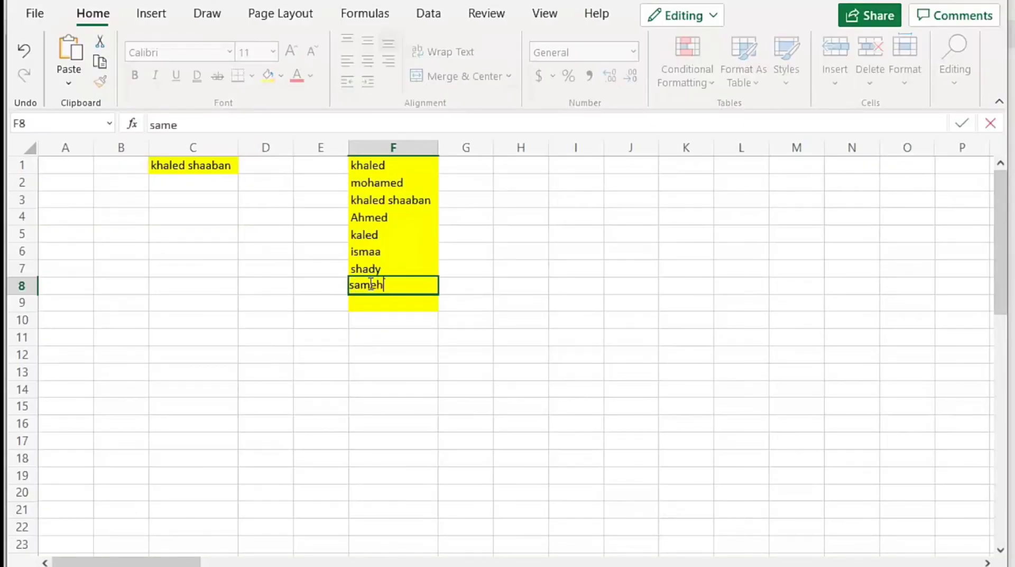
text( ahm)
text(ed)
key(Left)
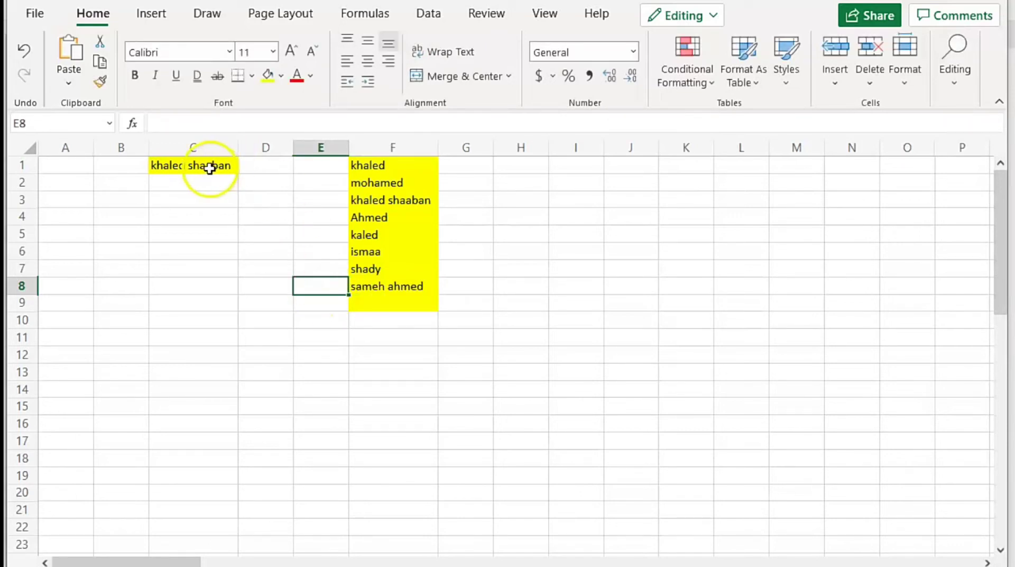
click(210, 168)
text(a)
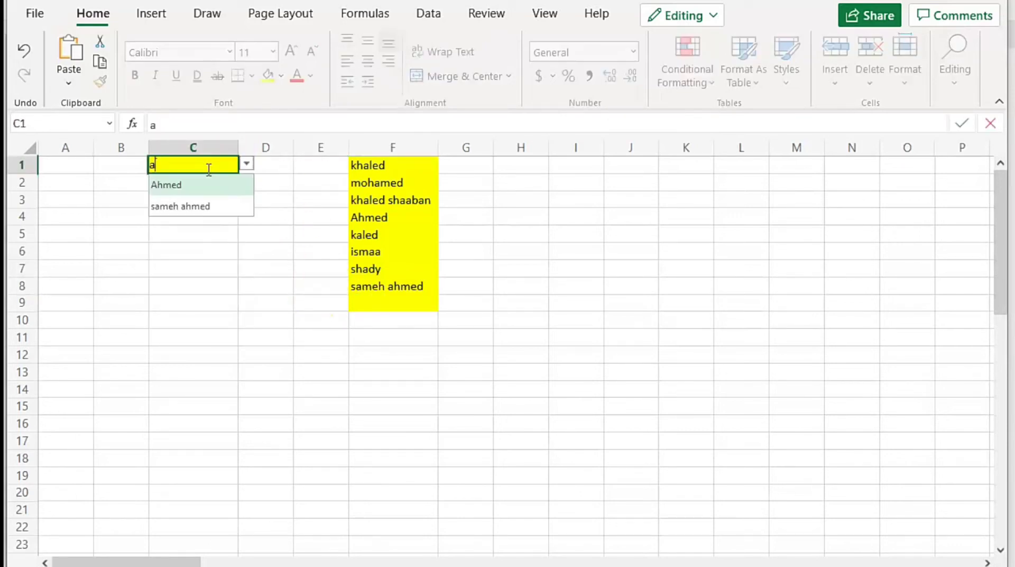
click(158, 190)
click(186, 206)
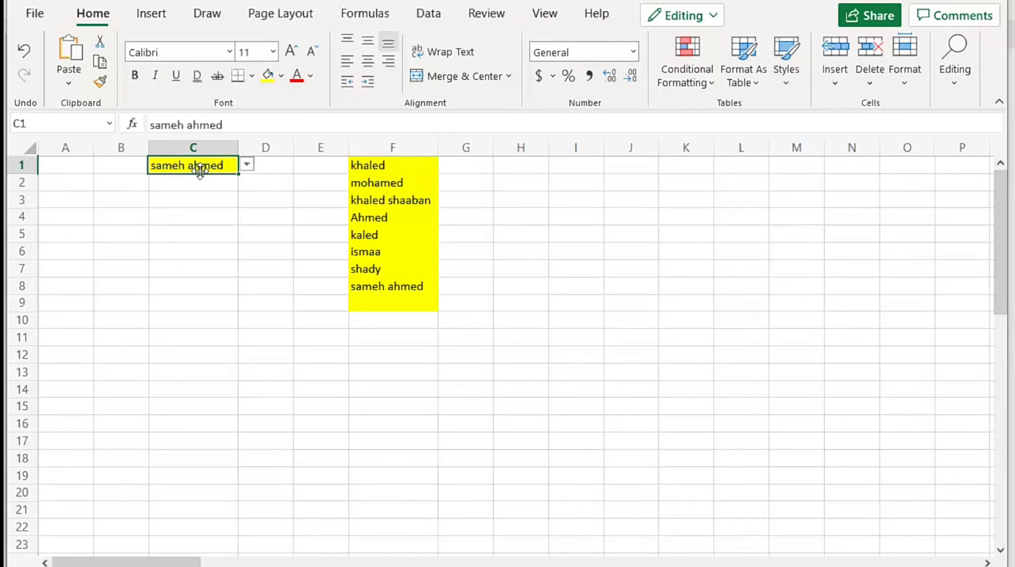
Fill cells K1:K9 with green
click(201, 185)
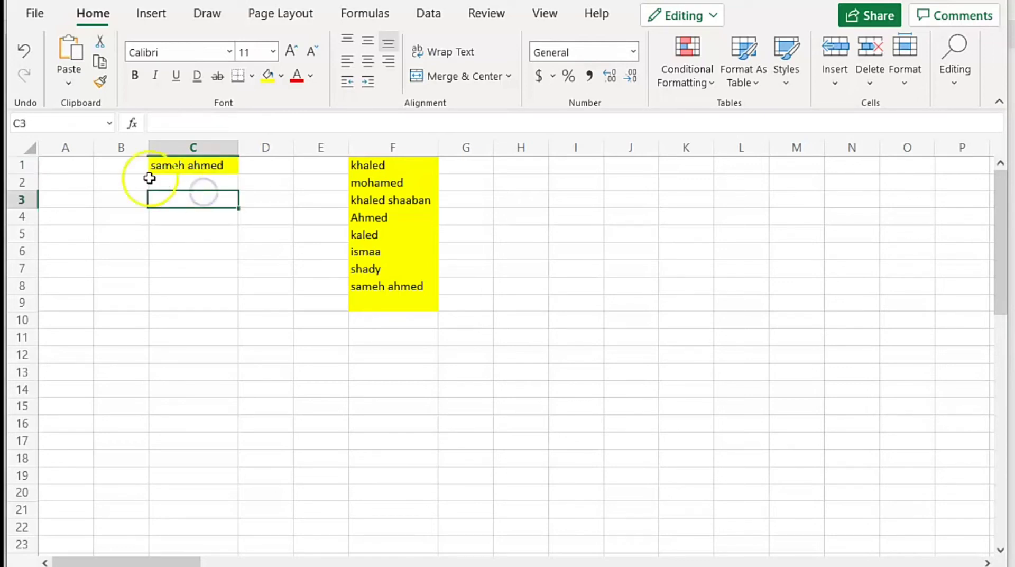
key(Up)
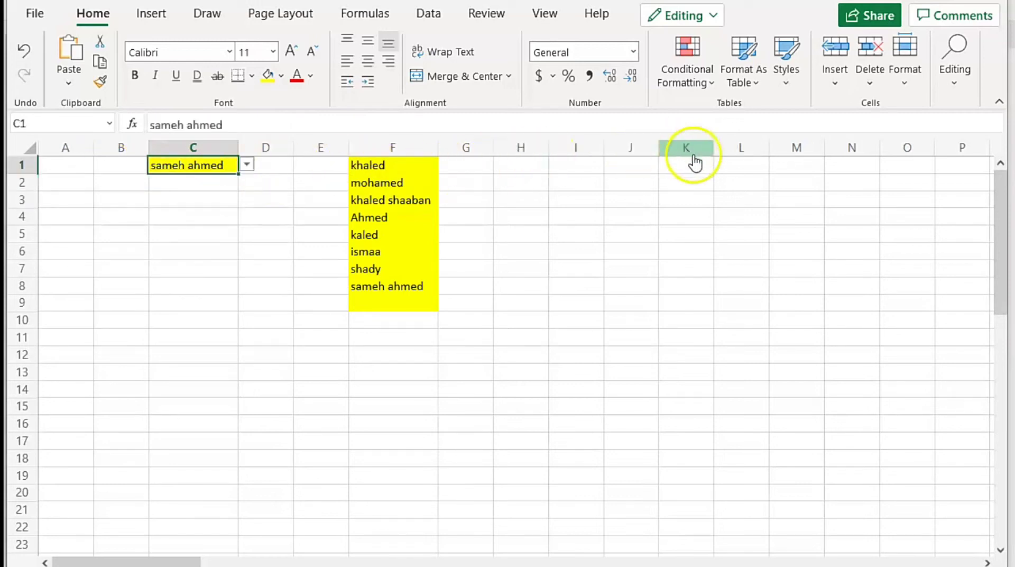
drag(693, 161, 688, 309)
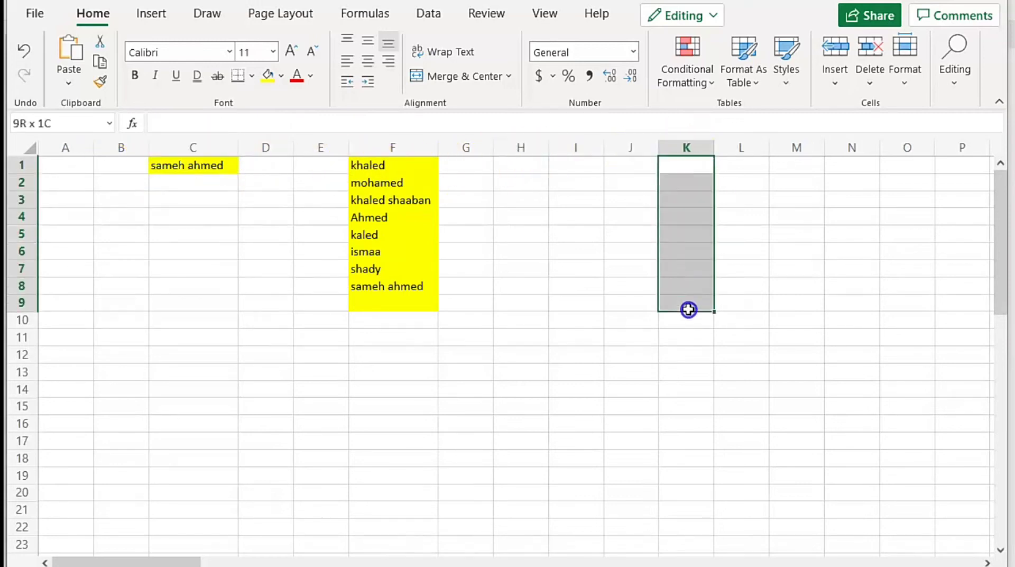
click(281, 75)
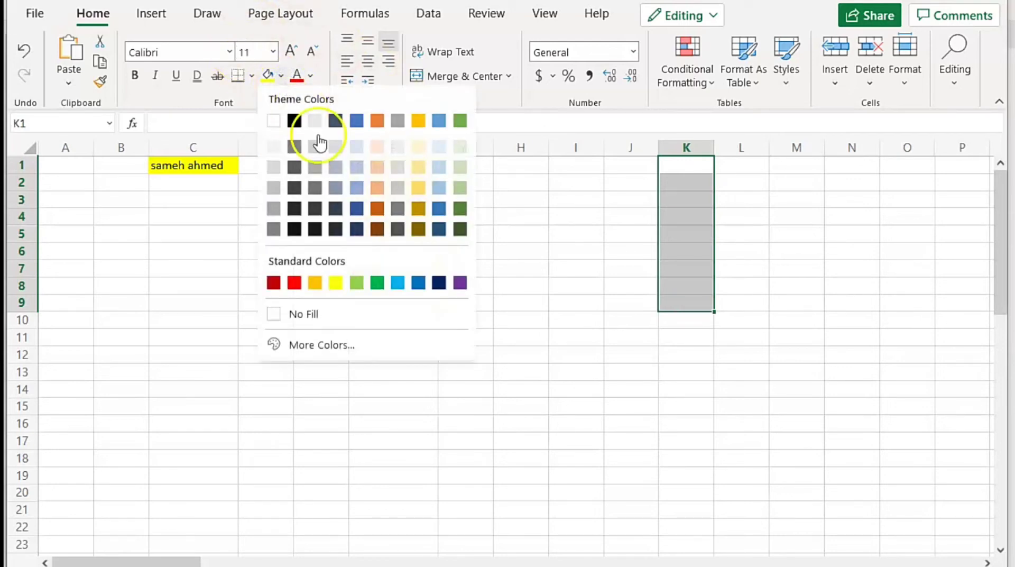
click(460, 120)
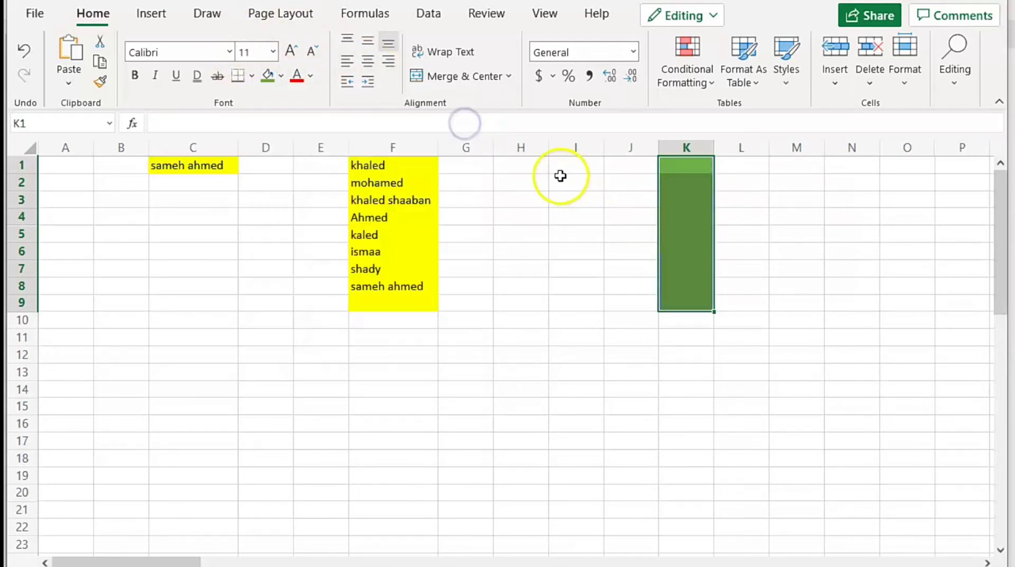
Select H1:H5 as the range for the dropdown
click(523, 175)
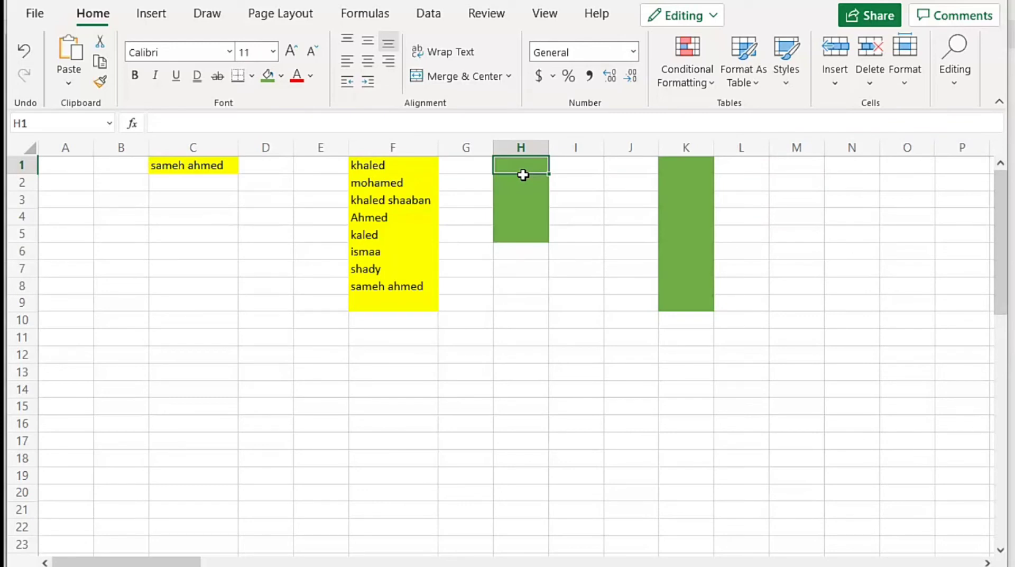
key(shift+Down)
key(shift+Down)
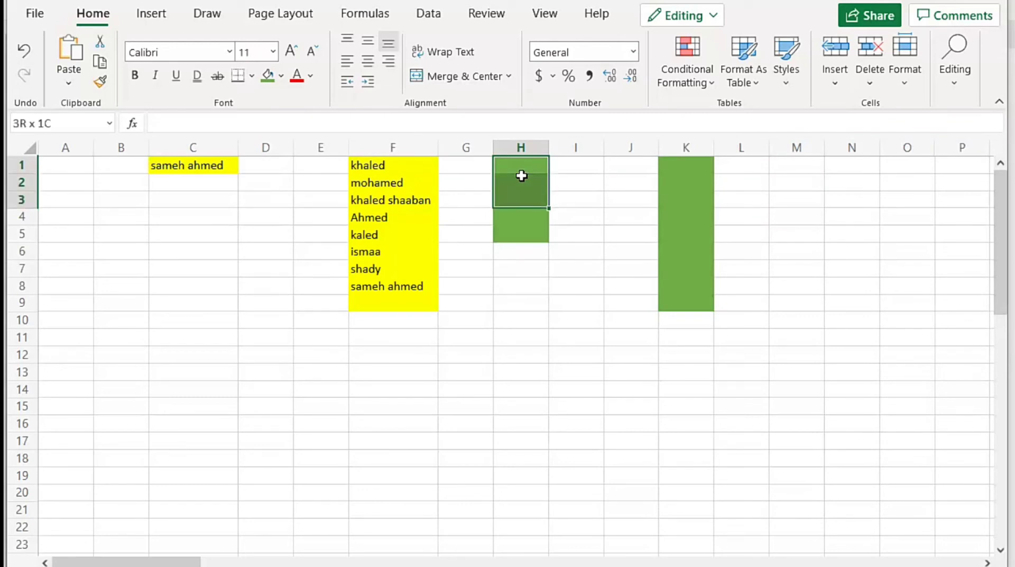
key(shift+Down)
key(shift+Down)
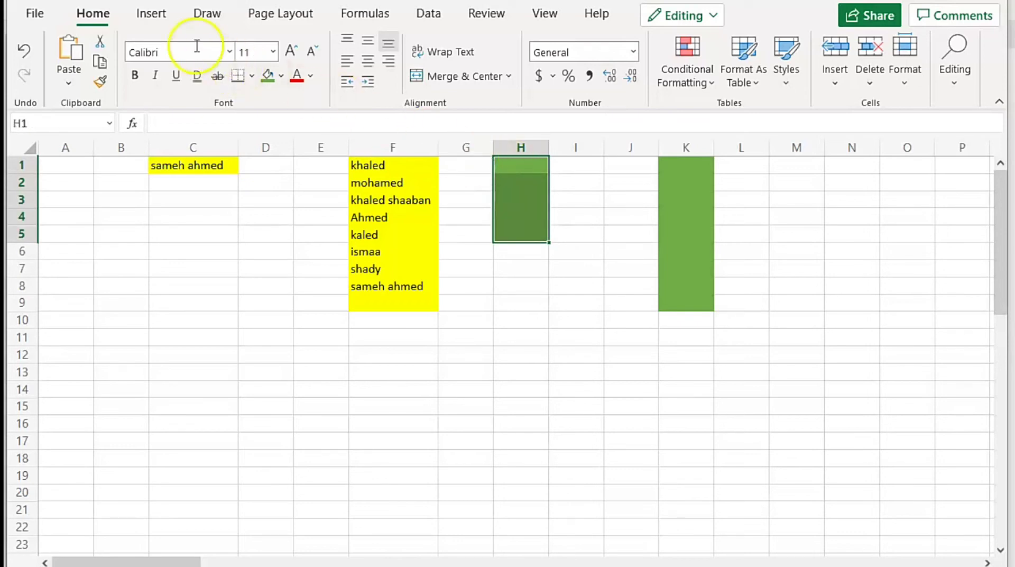
Give H1:H5 List data validation with source =$K$1:$K$9 and in-cell drop-down on
click(429, 14)
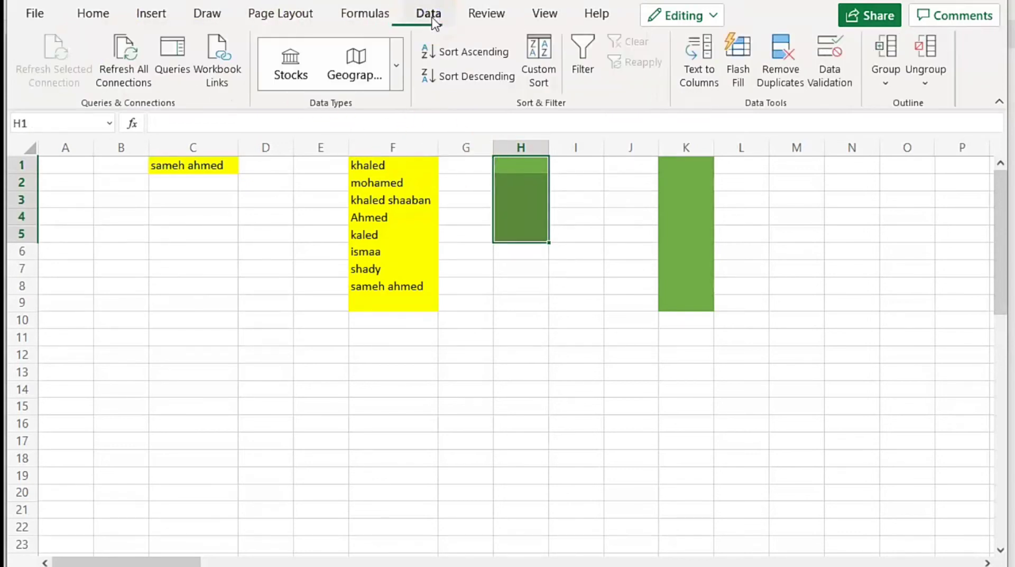
click(828, 53)
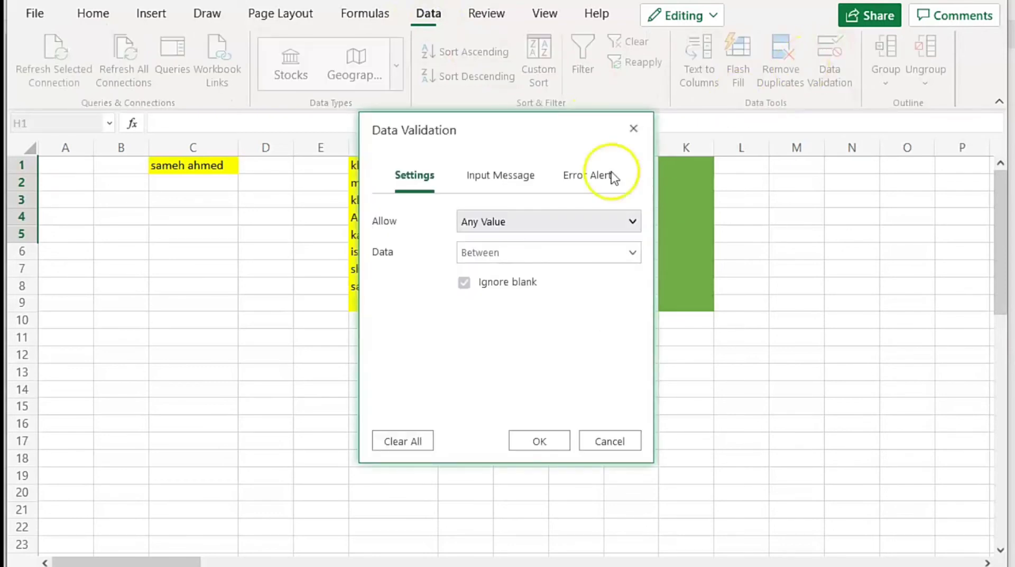
click(511, 225)
click(511, 308)
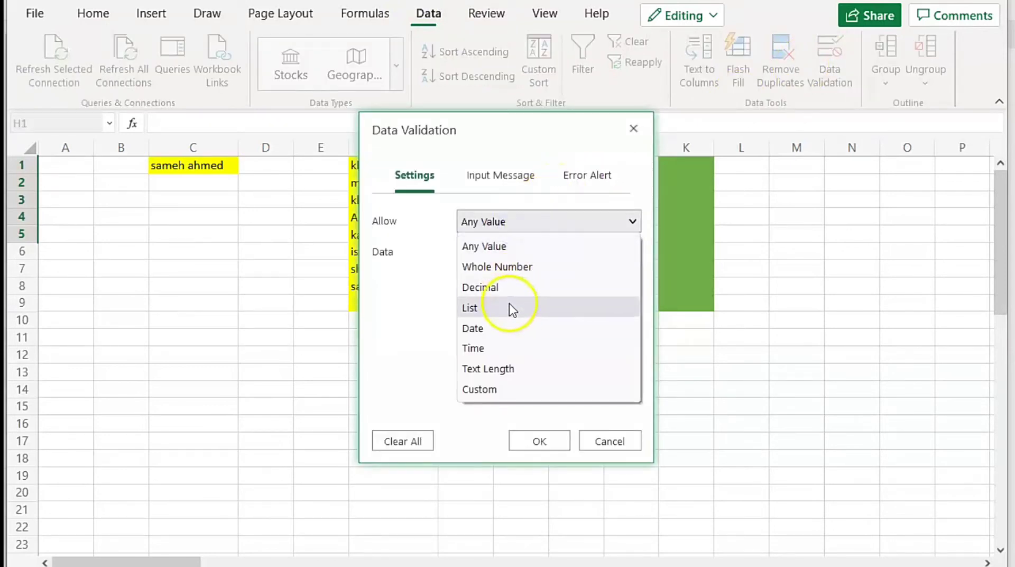
click(502, 281)
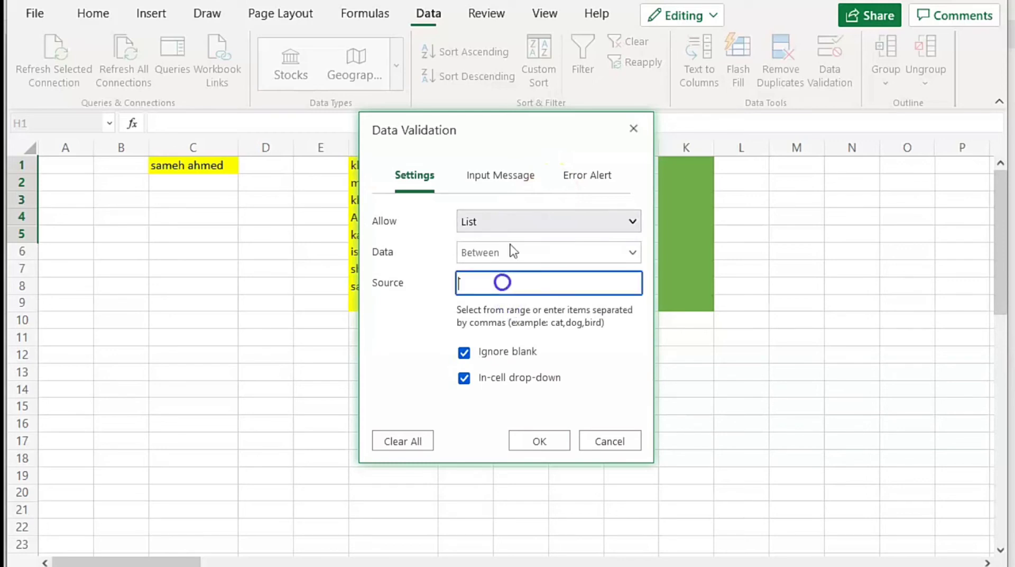
drag(541, 131, 211, 177)
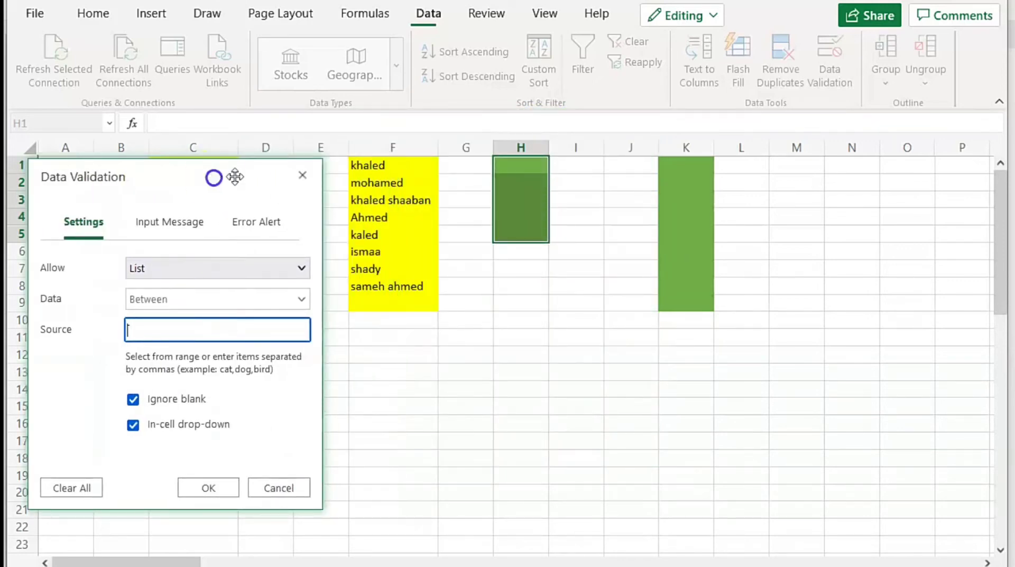
drag(681, 164, 675, 307)
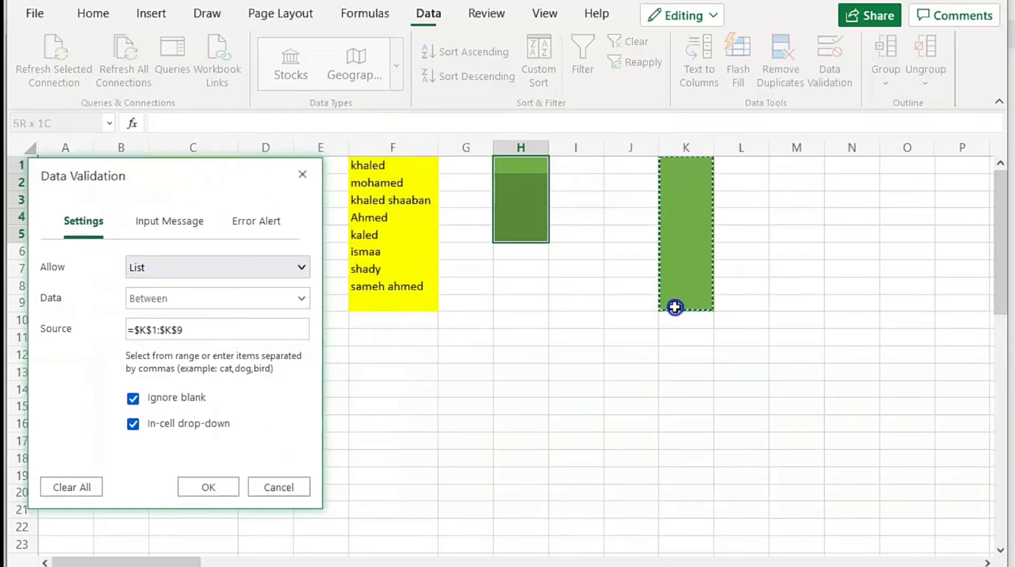
click(195, 489)
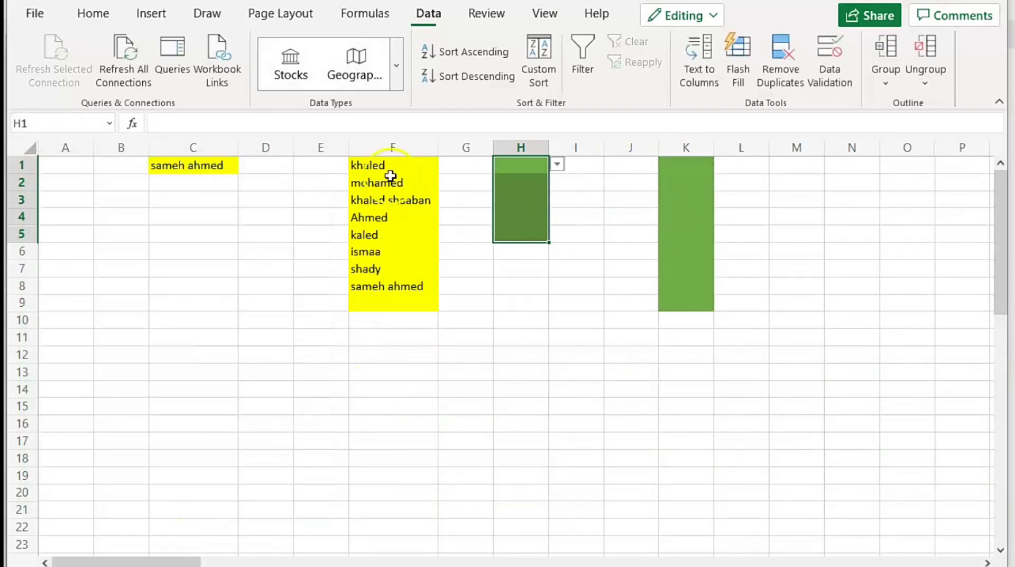
Copy the eight names from F1:F8 and paste them into K1:K8
drag(391, 170, 390, 285)
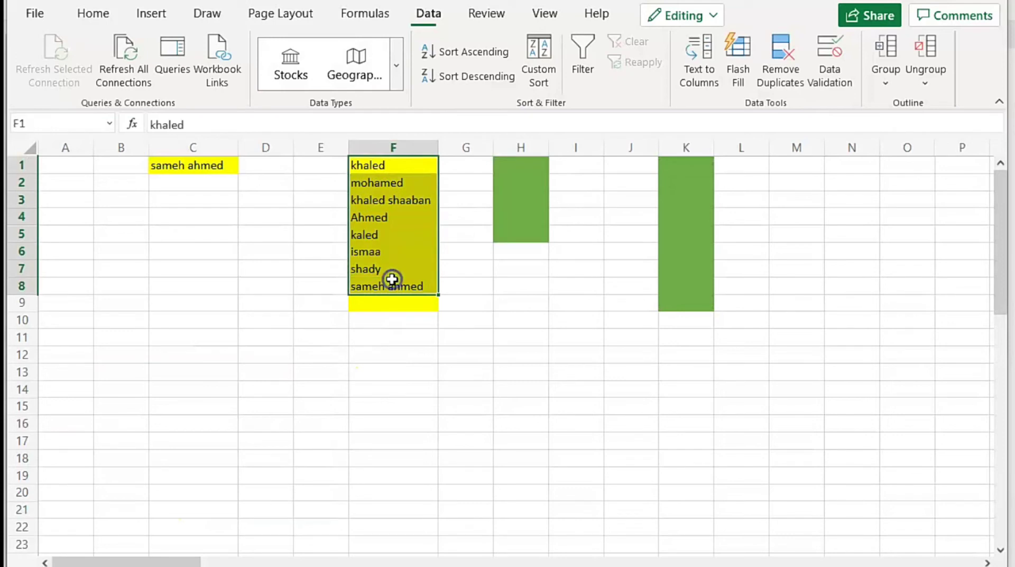
key(ctrl+c)
click(680, 165)
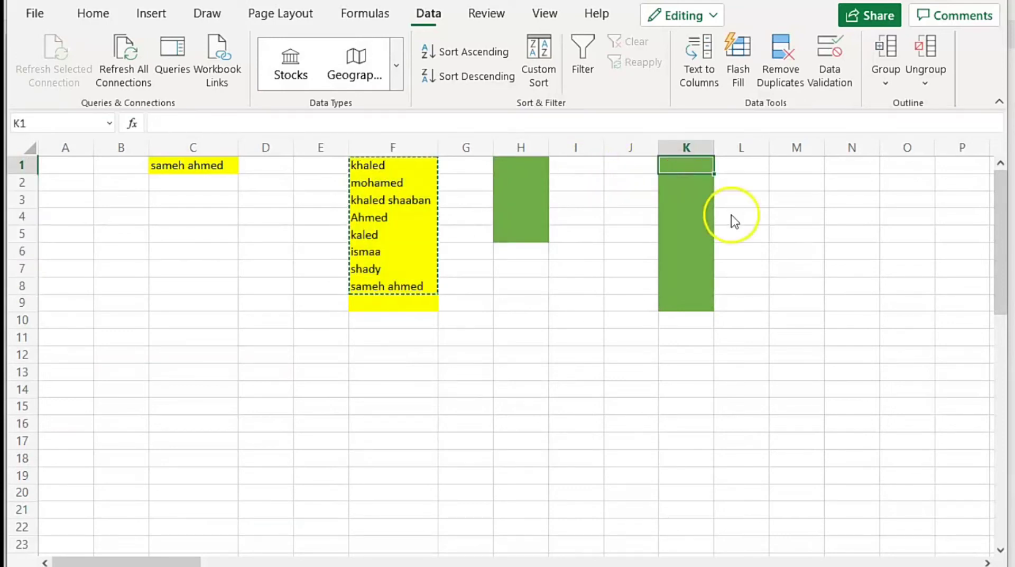
right_click(686, 168)
click(743, 309)
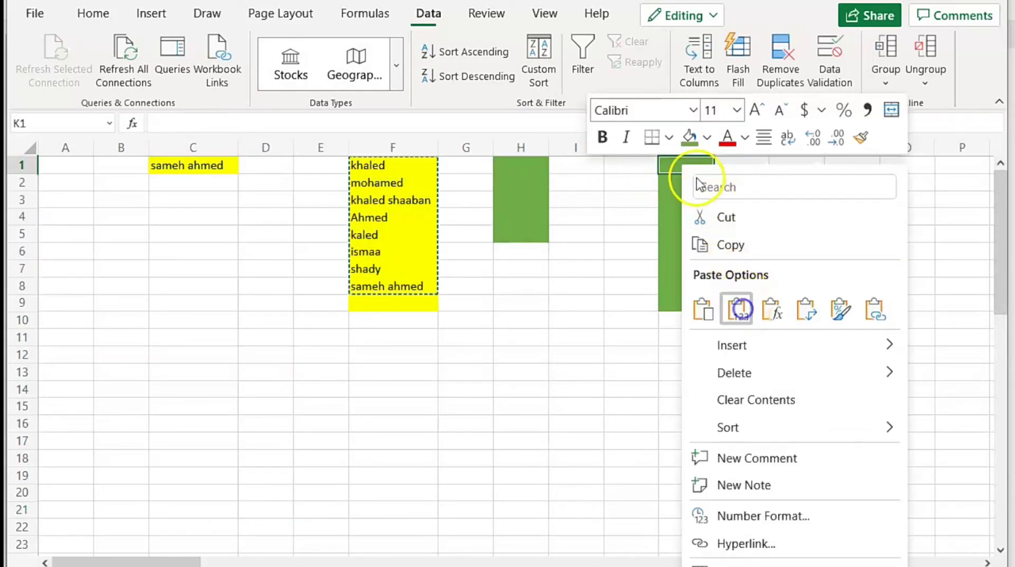
click(649, 180)
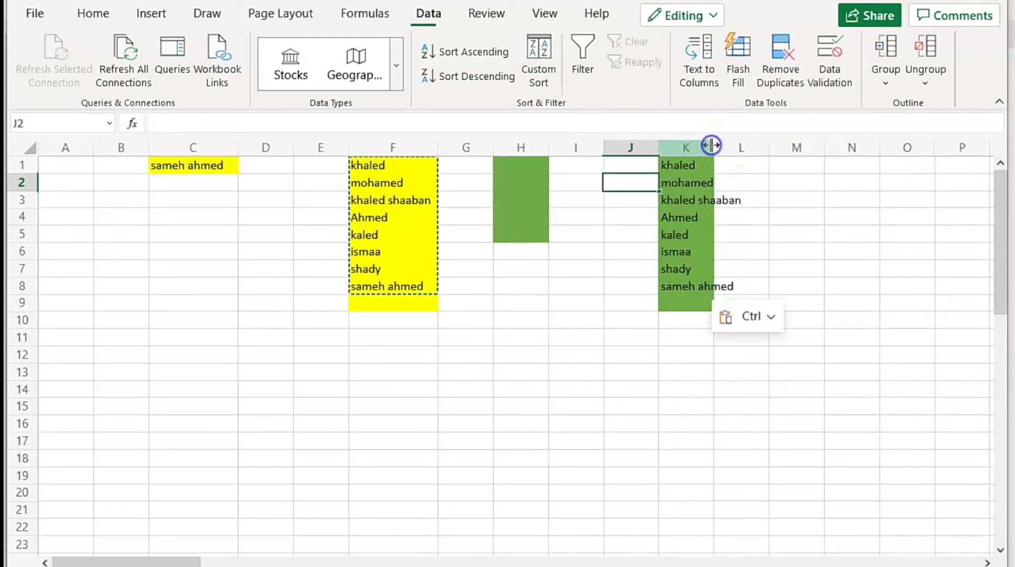
Autofit column K to the longest name and select H1
double_click(710, 146)
click(608, 233)
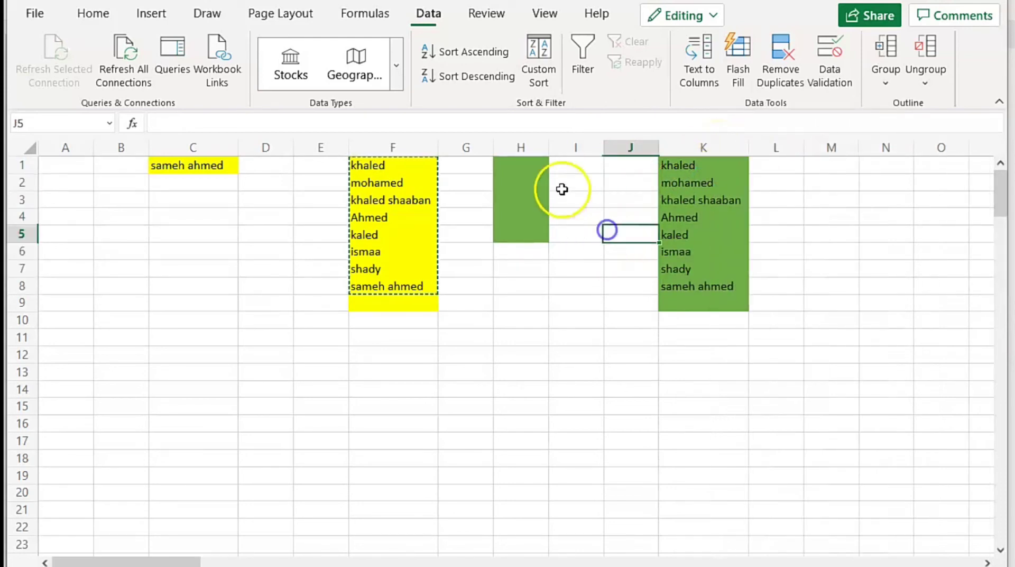
click(515, 162)
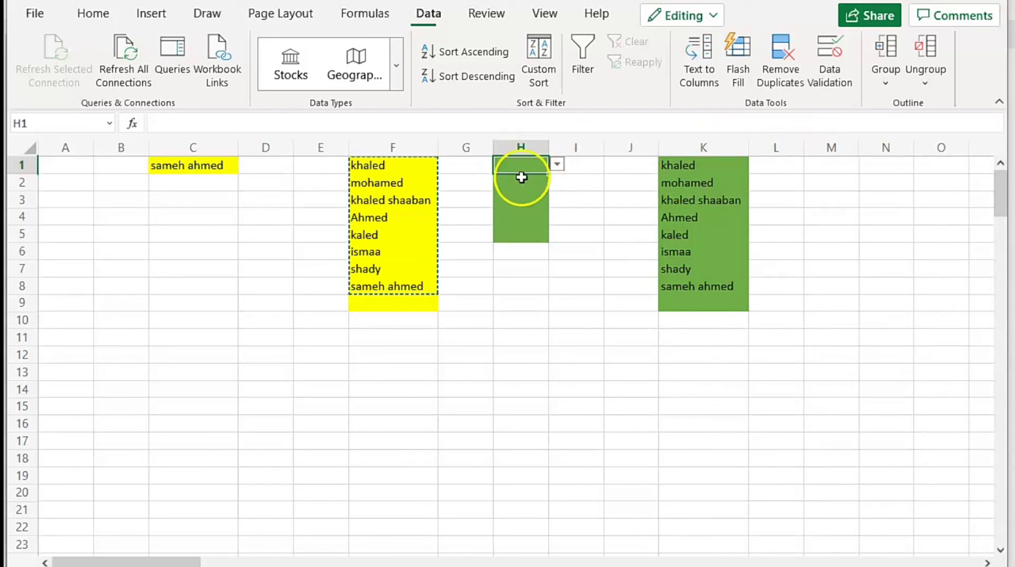
Try H2's name dropdown, then enter hatem in K9
click(521, 180)
click(557, 181)
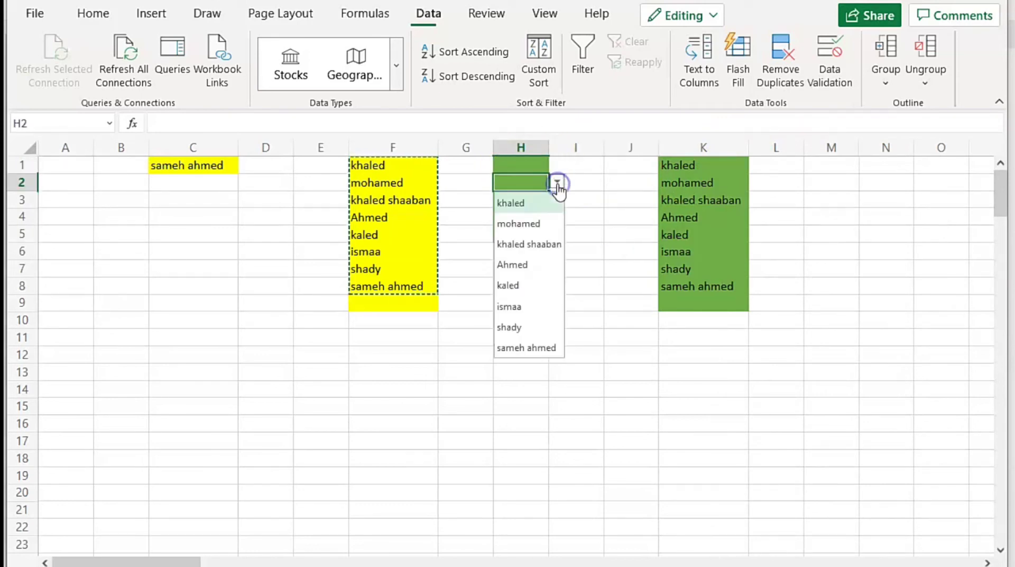
click(686, 305)
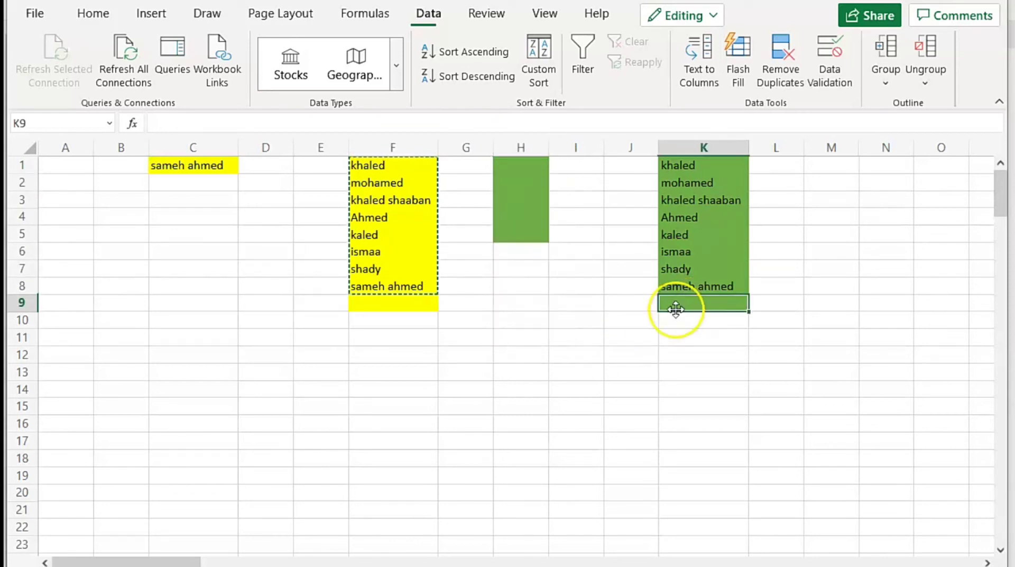
text(hatem)
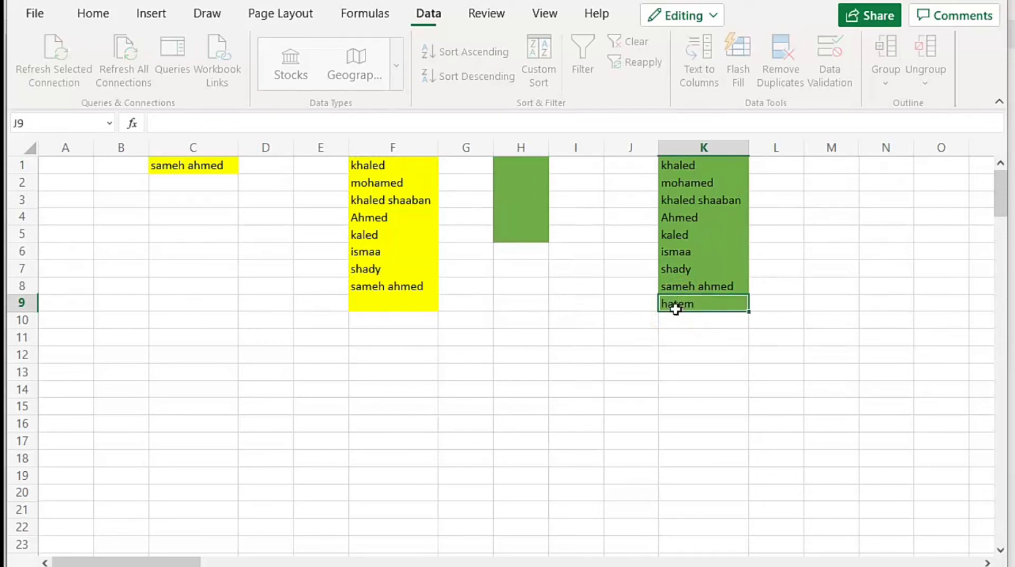
click(642, 302)
Check that hatem now appears in H1's dropdown list, closing it without choosing
click(521, 167)
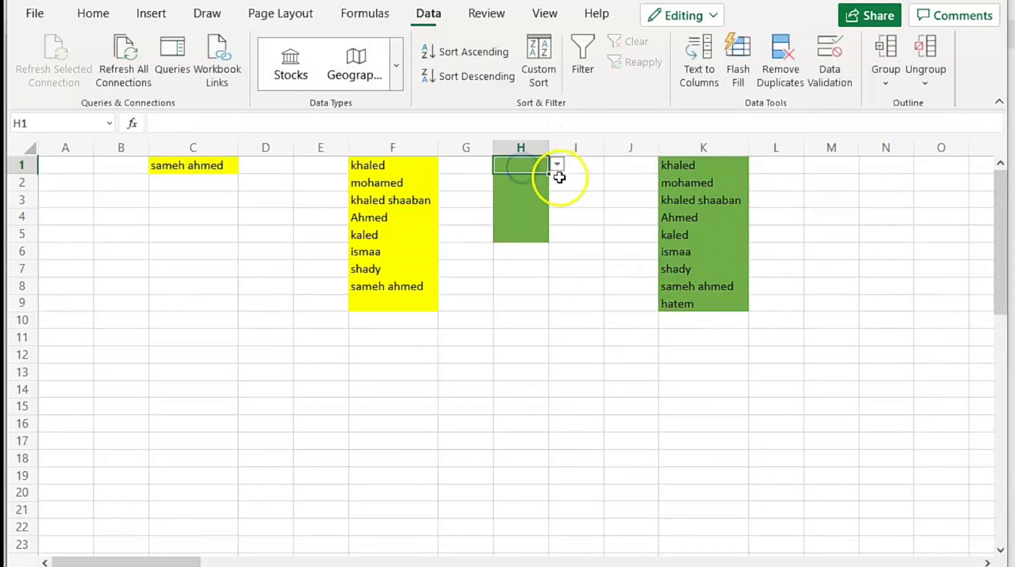
click(558, 164)
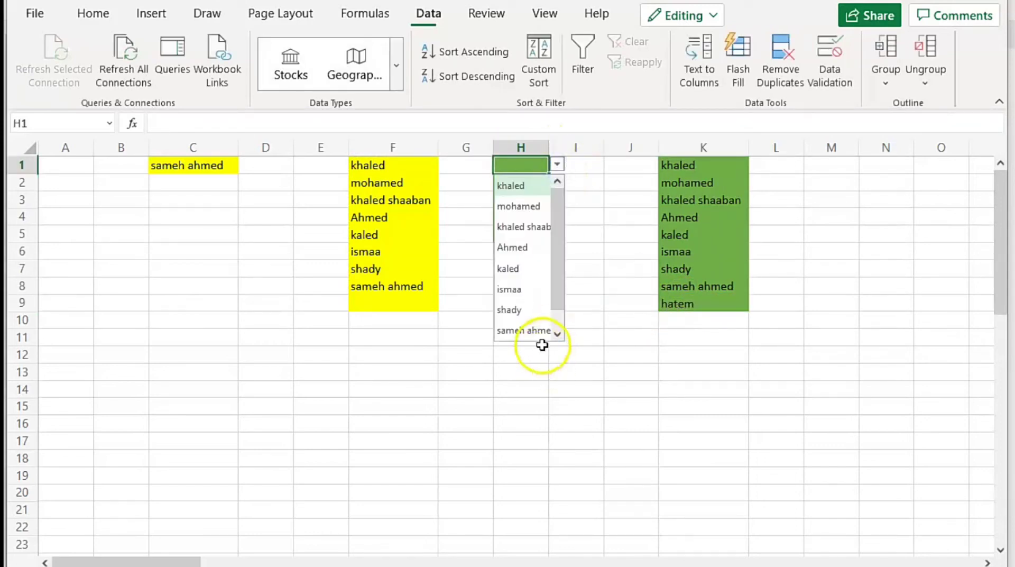
click(558, 333)
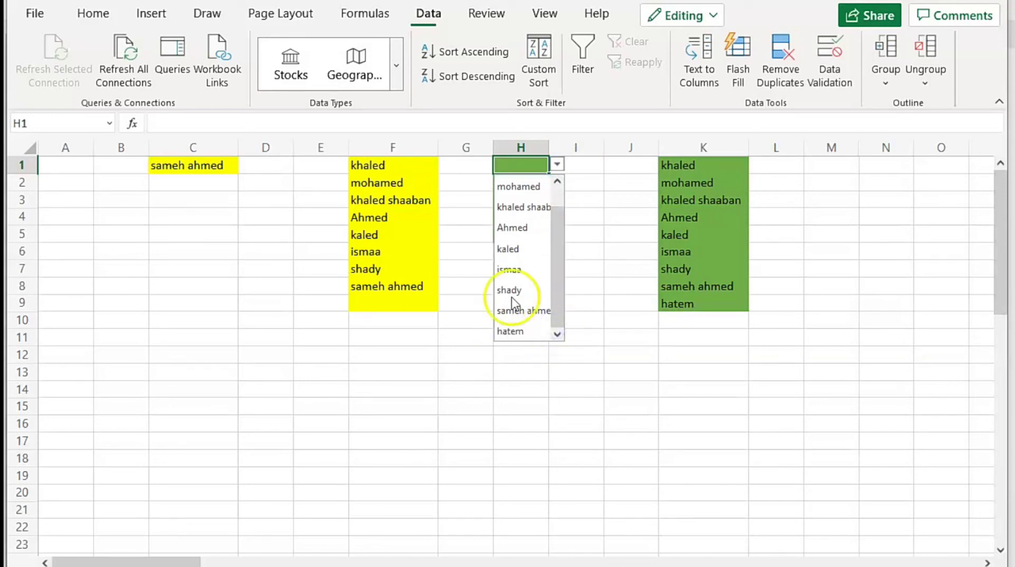
click(608, 197)
click(519, 168)
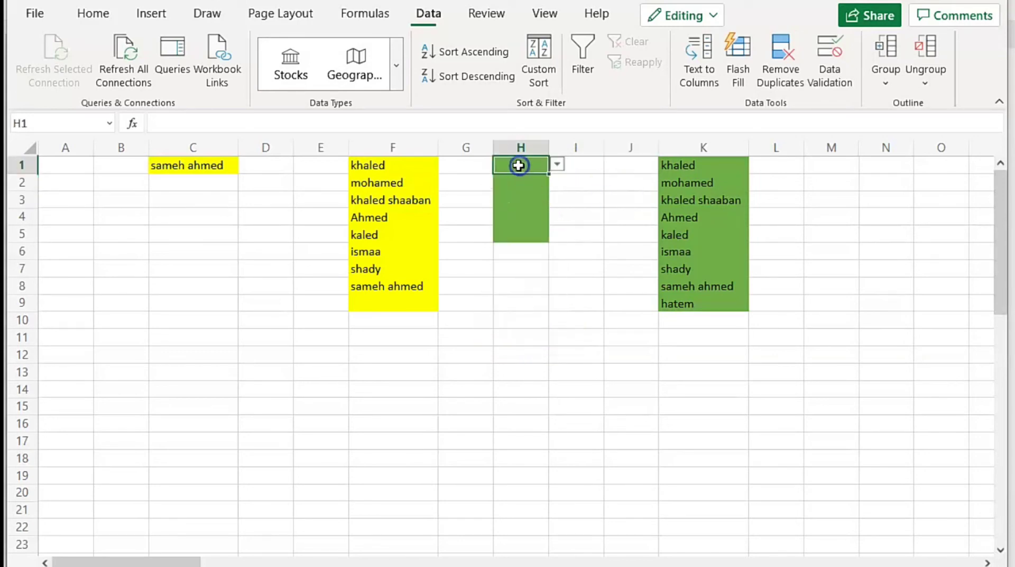
Widen column H to about 90 pixels
click(552, 143)
click(553, 143)
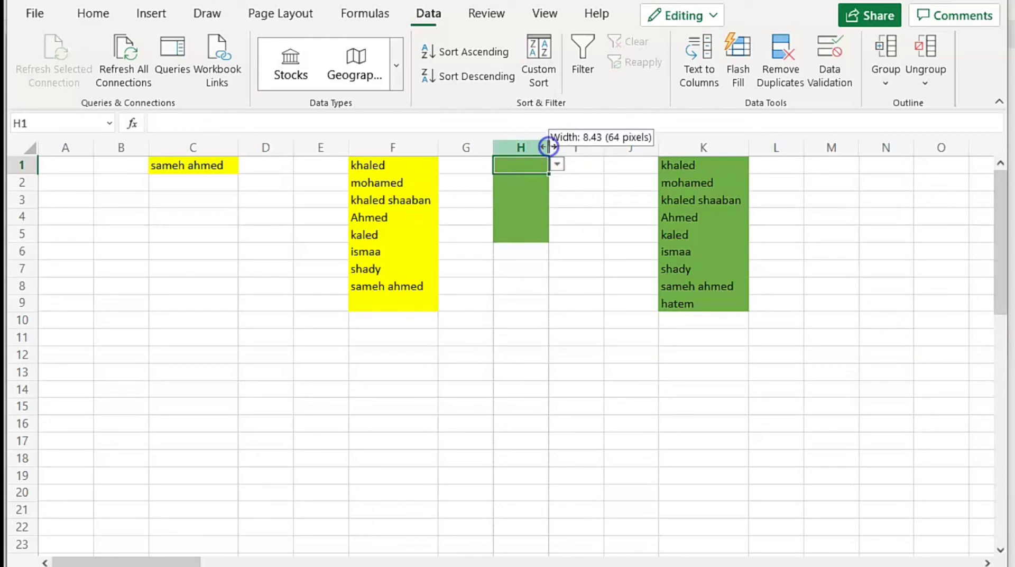
drag(552, 153, 574, 153)
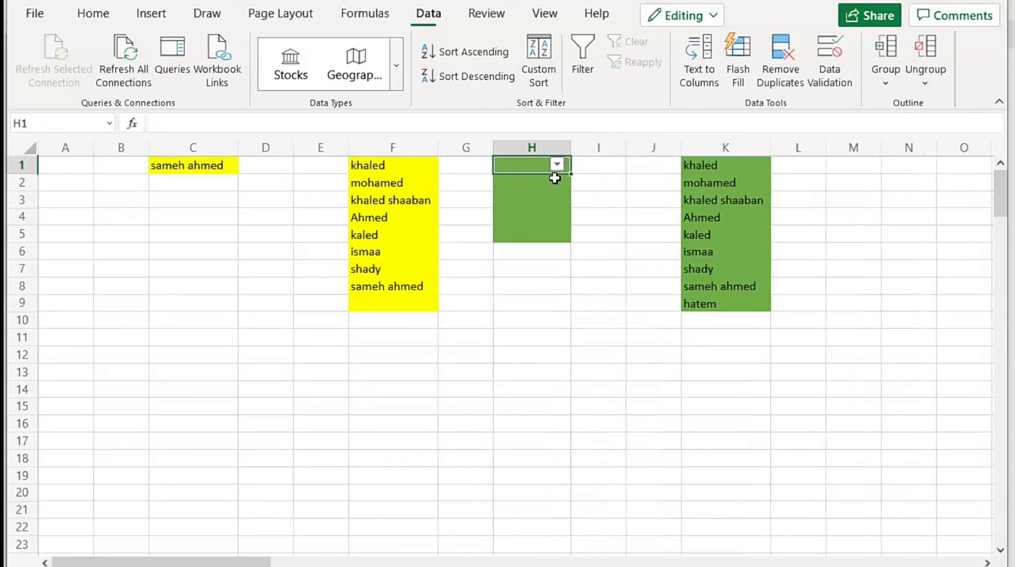
key(alt+Down)
text(h)
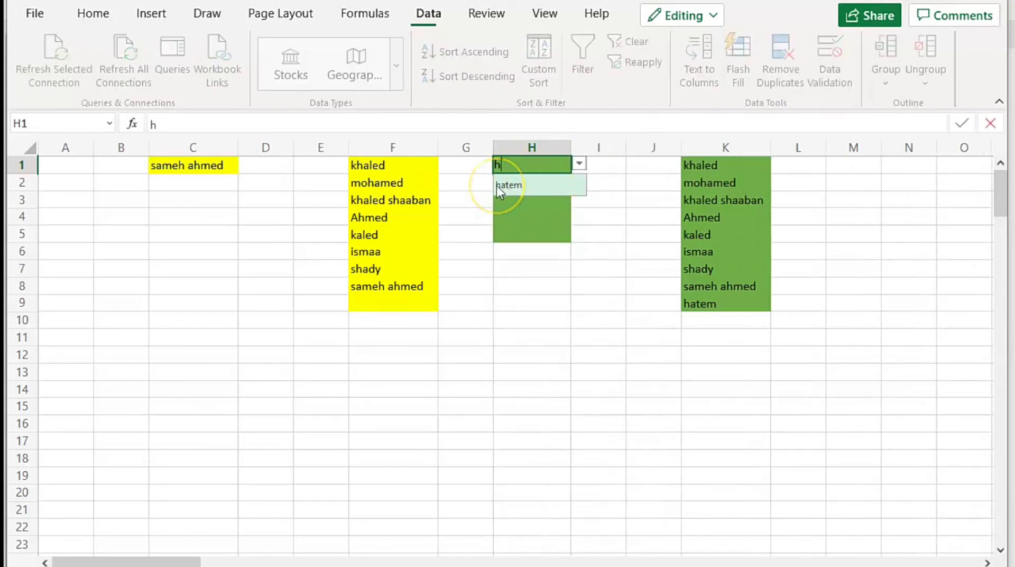
click(500, 186)
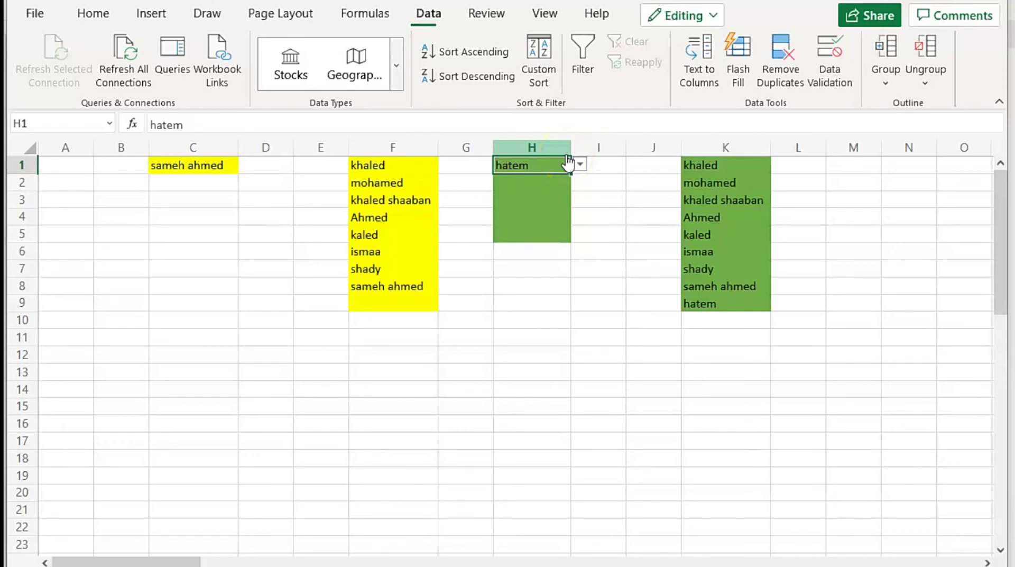
click(544, 165)
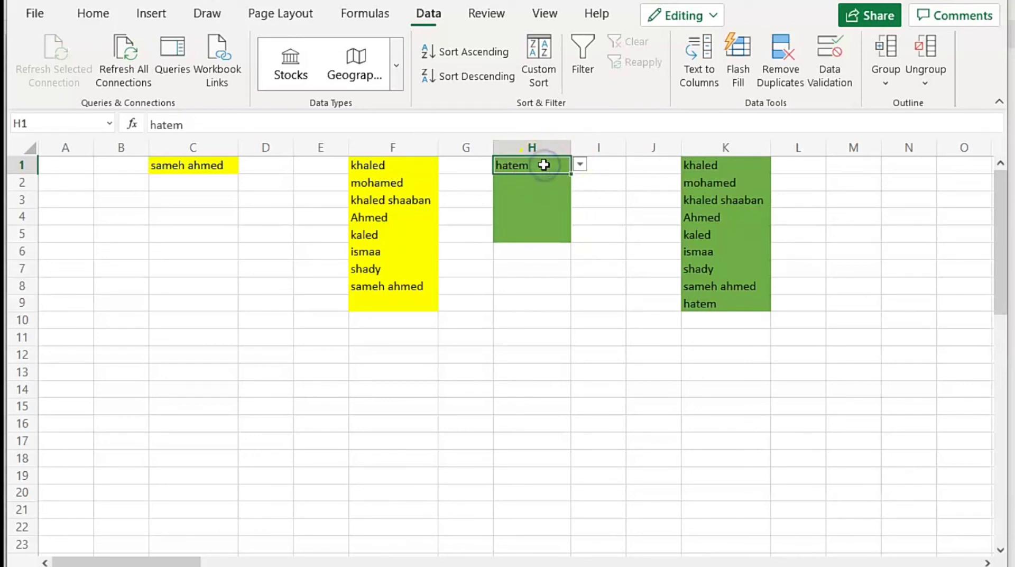
text(k)
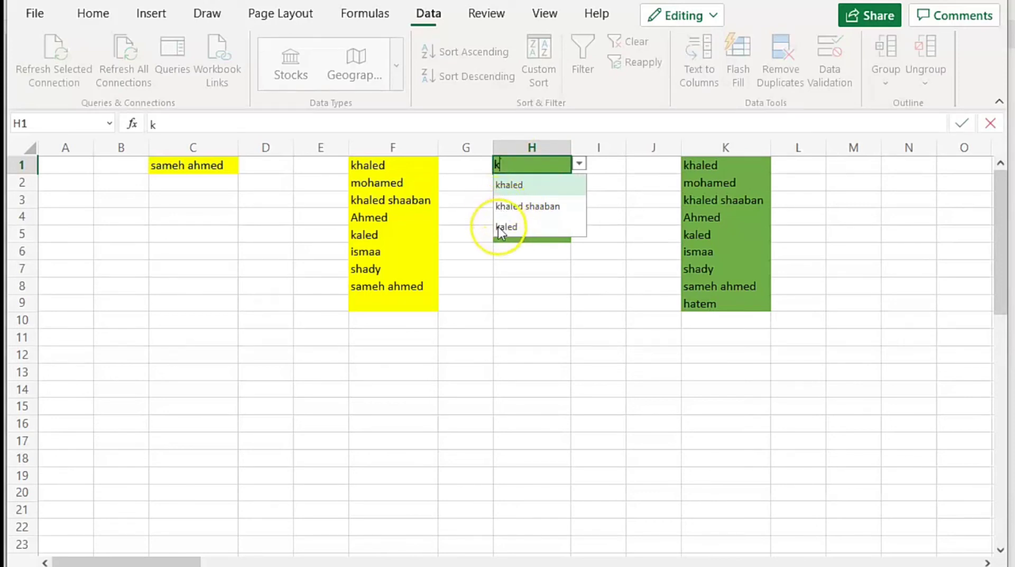
Enter the unlisted s in H1, get the validation error, and cancel so H1 keeps hatem
key(BackSpace)
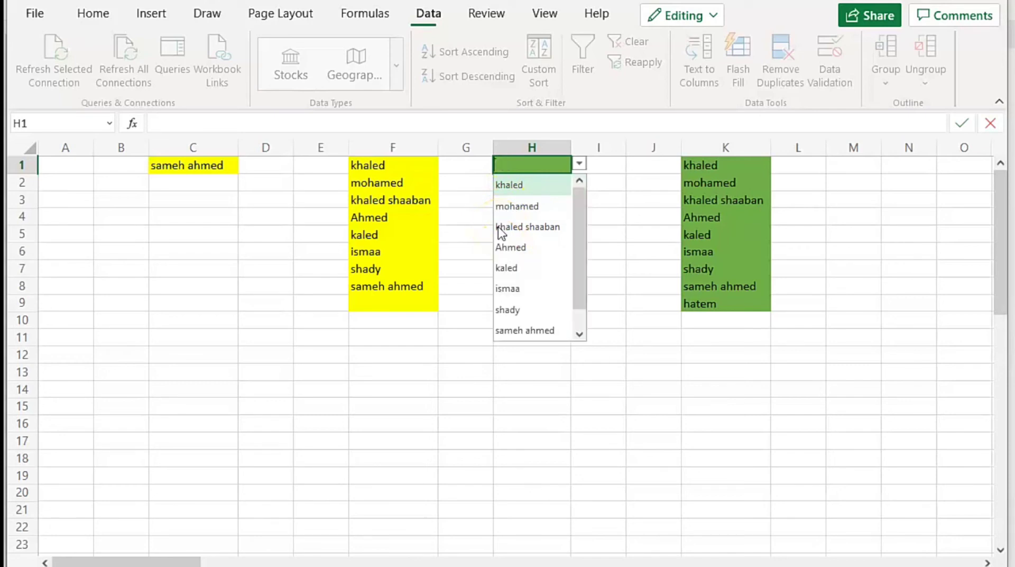
text(s)
click(508, 214)
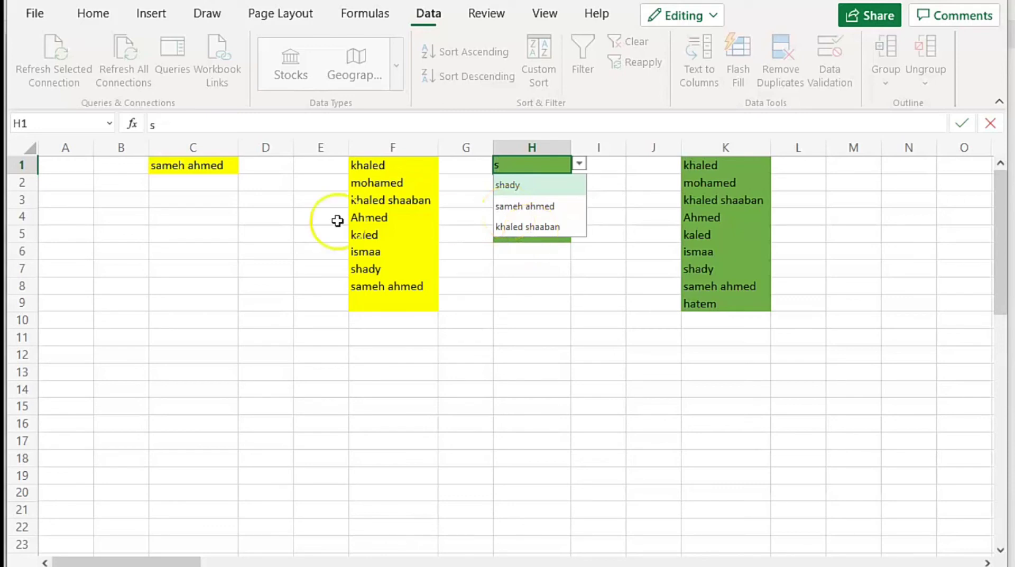
click(726, 320)
click(723, 270)
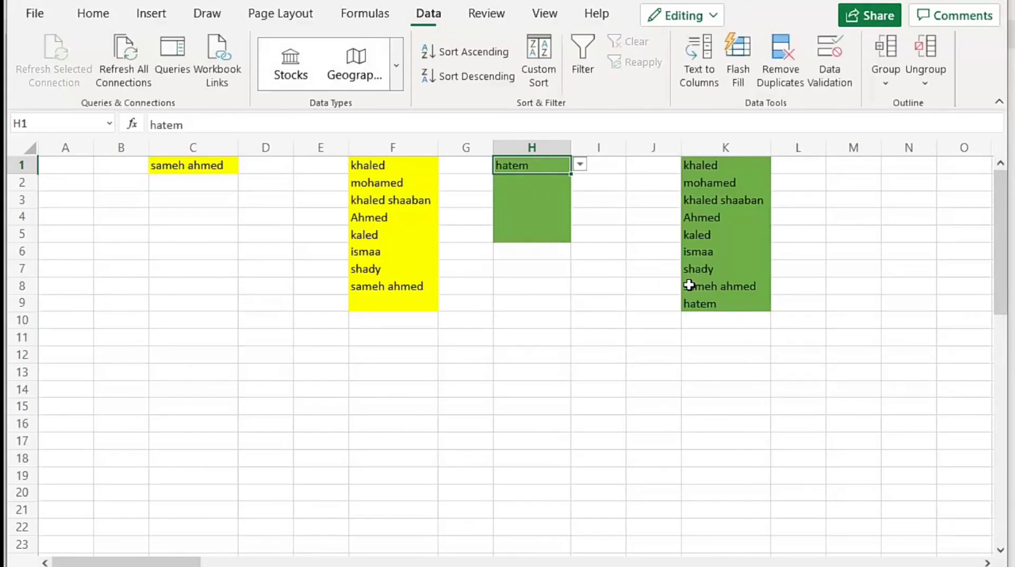
click(729, 299)
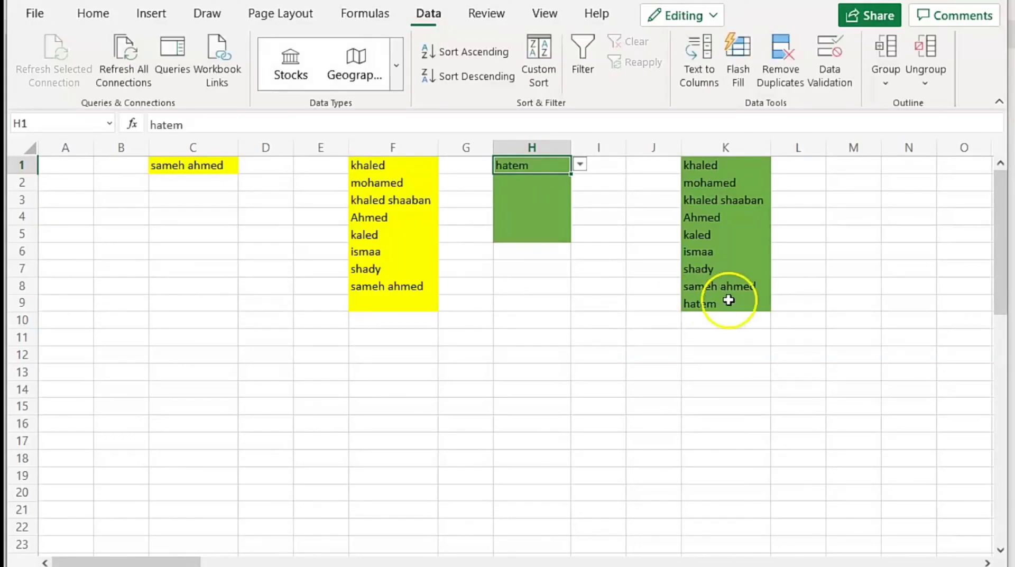
click(710, 253)
text(o)
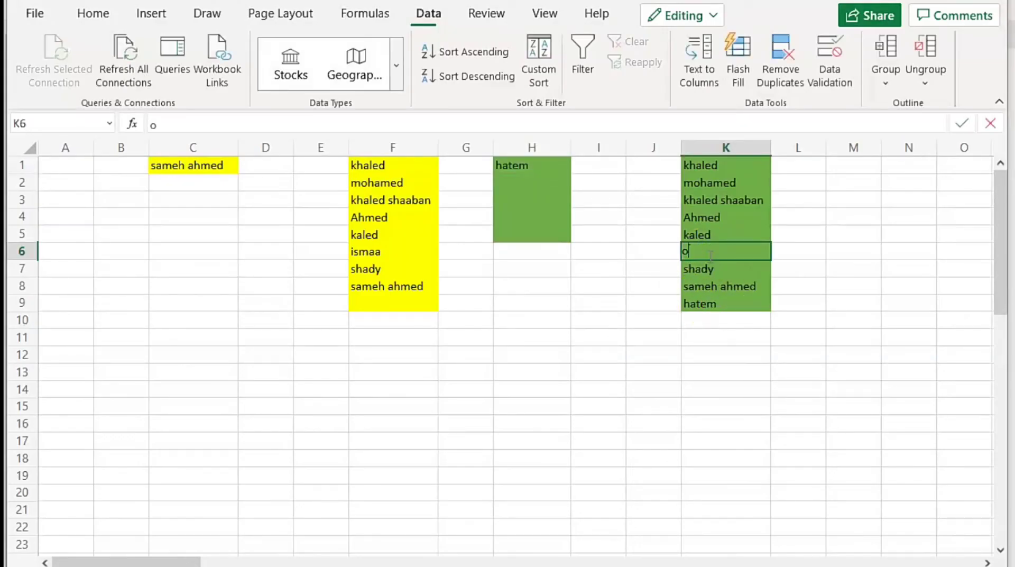
text(hg])
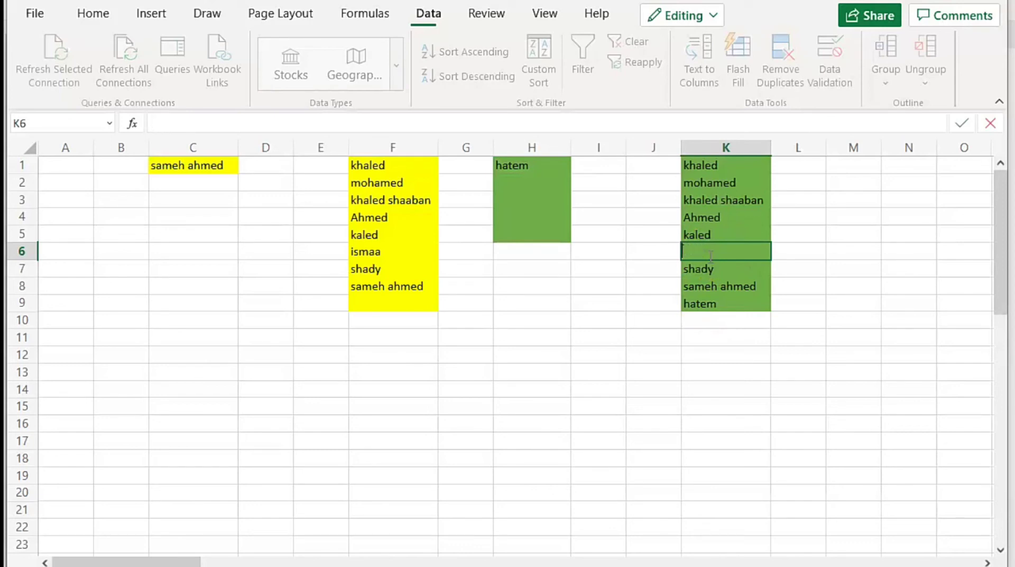
text(خالد)
key(Return)
text(خالد ش)
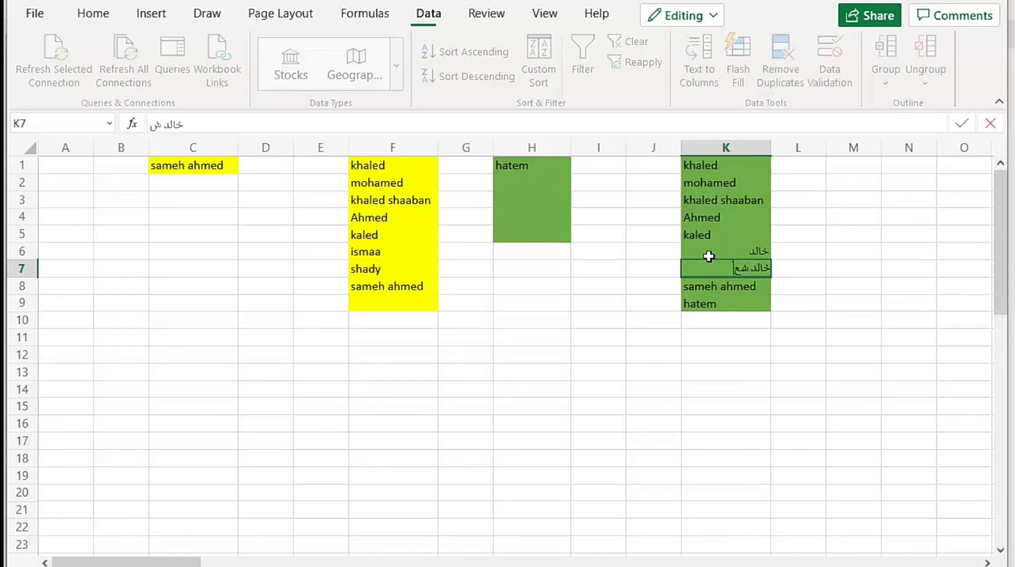
text(عبان)
key(Left)
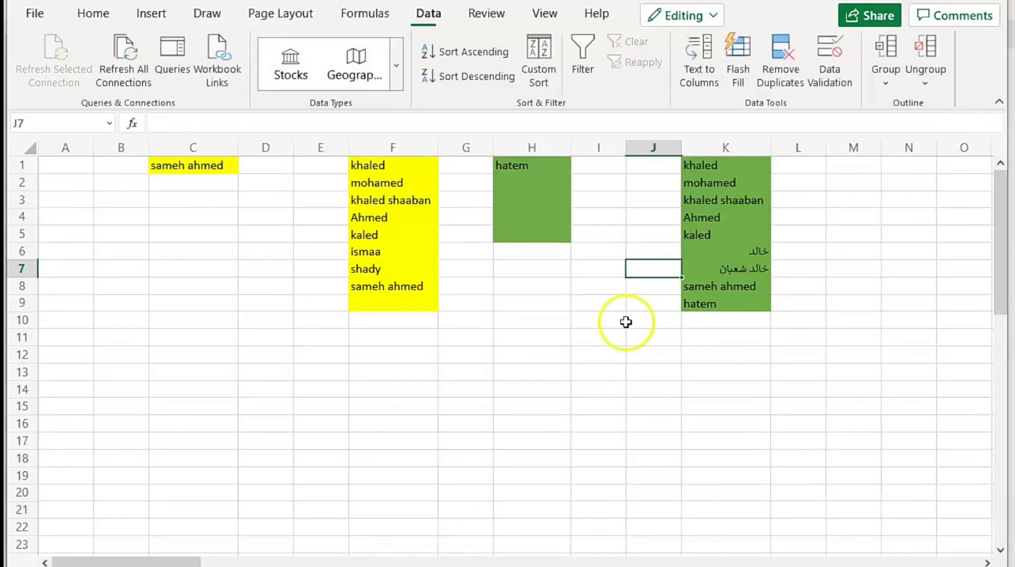
click(544, 167)
text(خ)
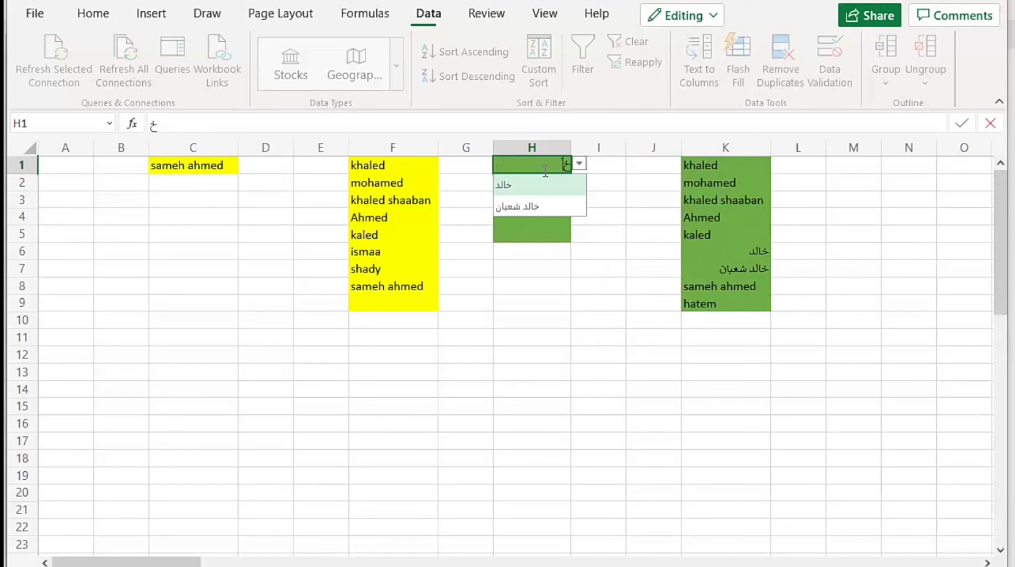
key(BackSpace)
text(ش)
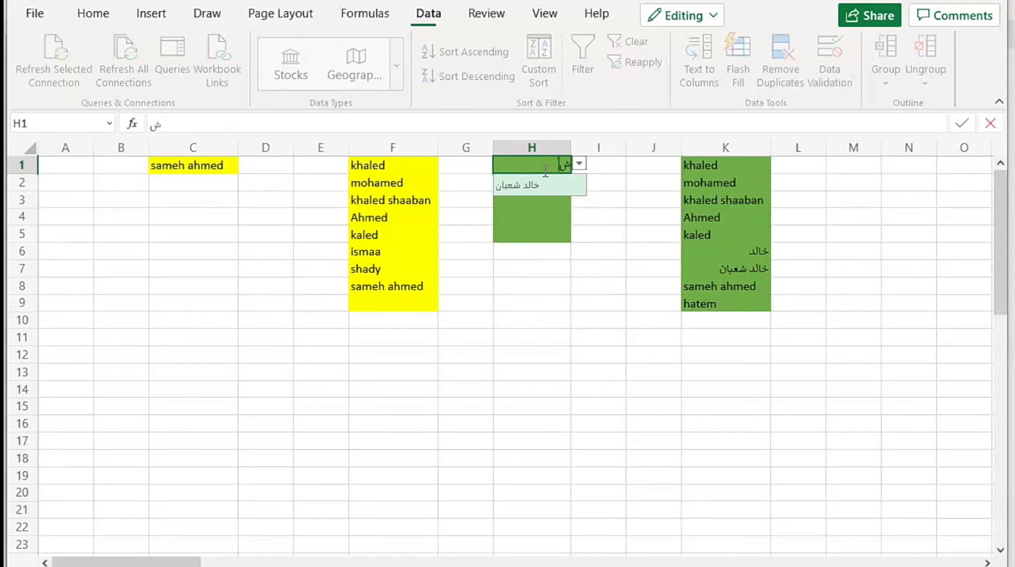
click(528, 197)
click(520, 185)
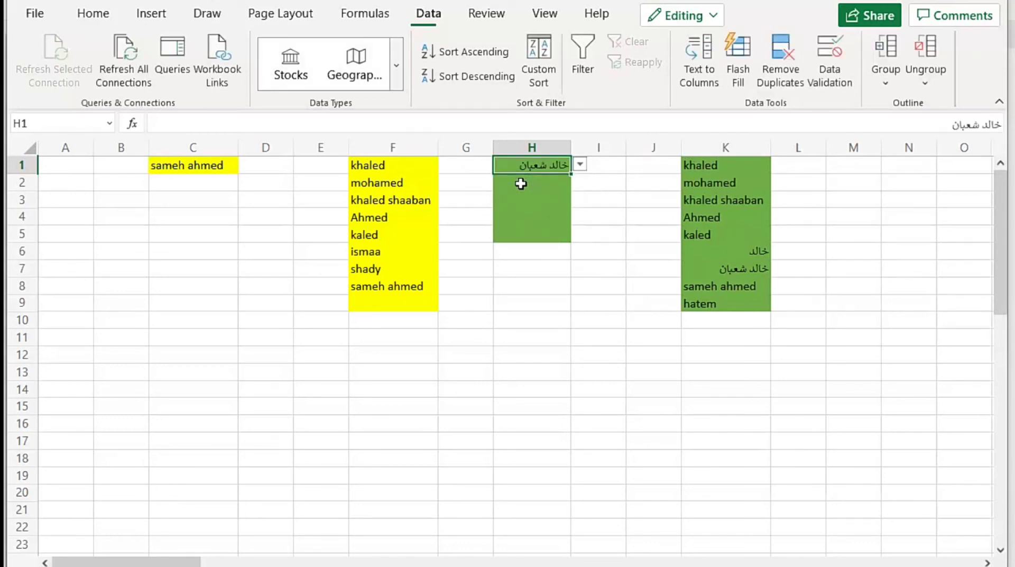
click(543, 168)
click(247, 510)
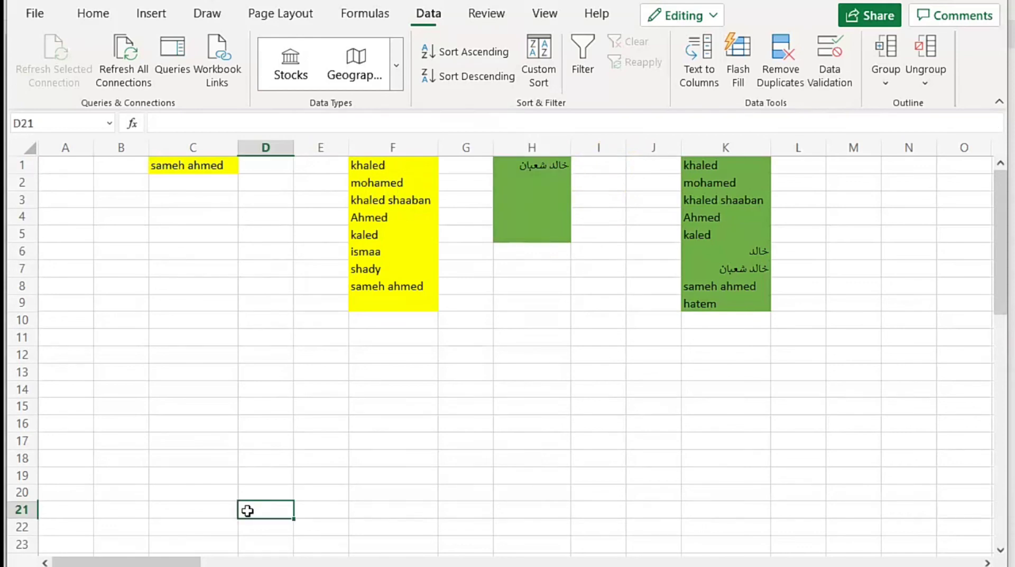
right_click(247, 510)
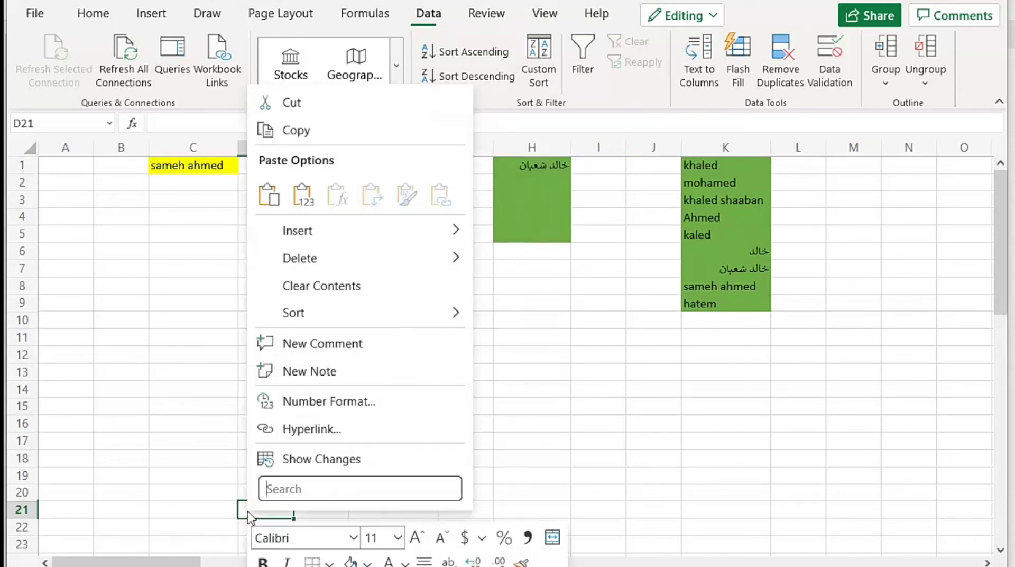
click(304, 490)
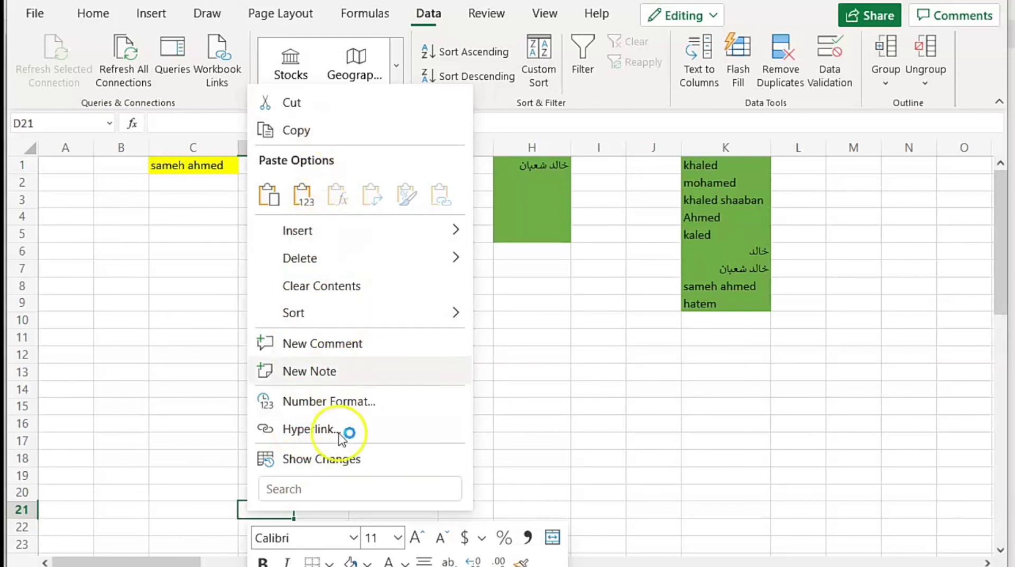
click(317, 496)
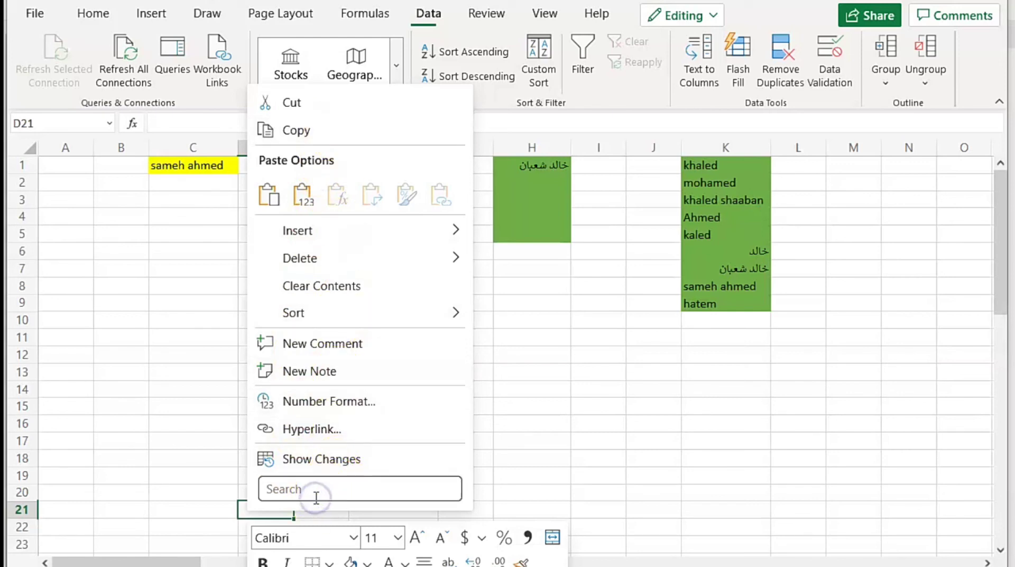
text(ؤ)
key(BackSpace)
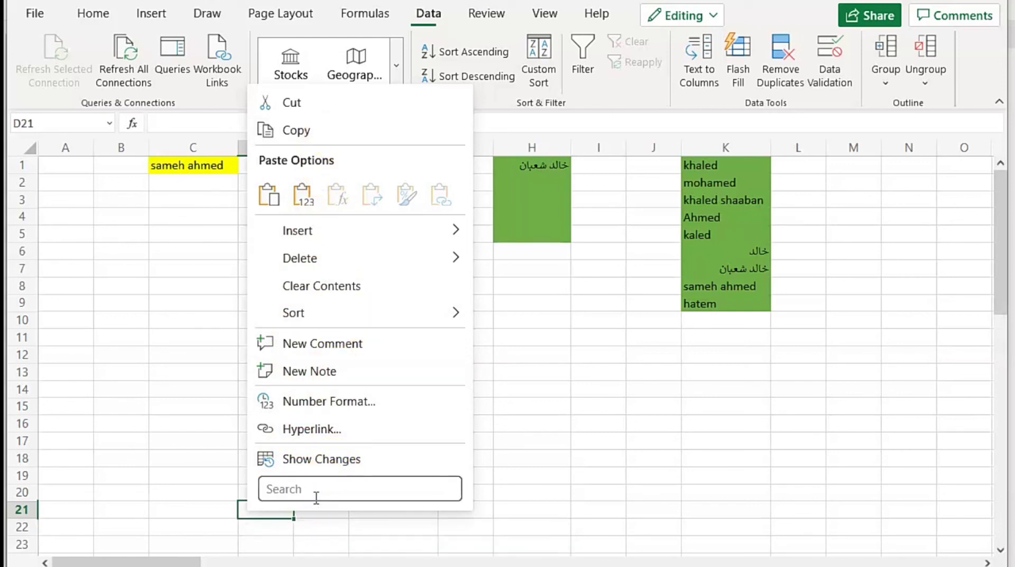
text(c)
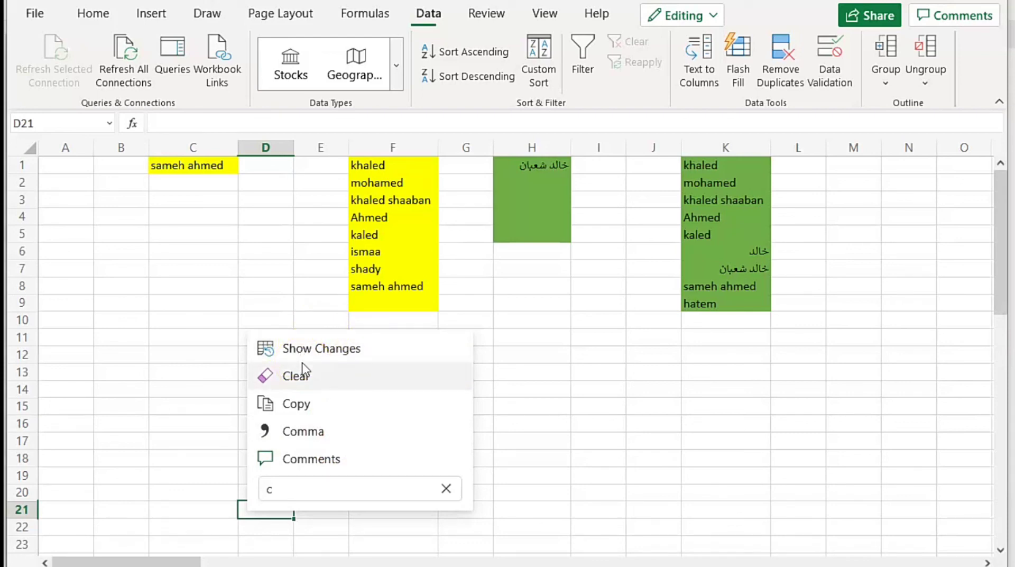
click(289, 490)
key(BackSpace)
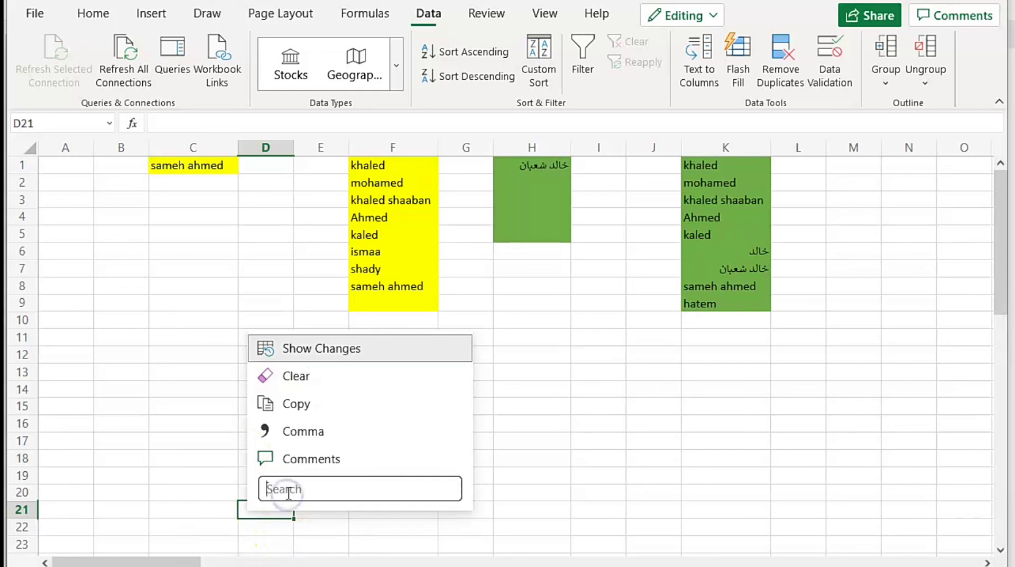
text(i)
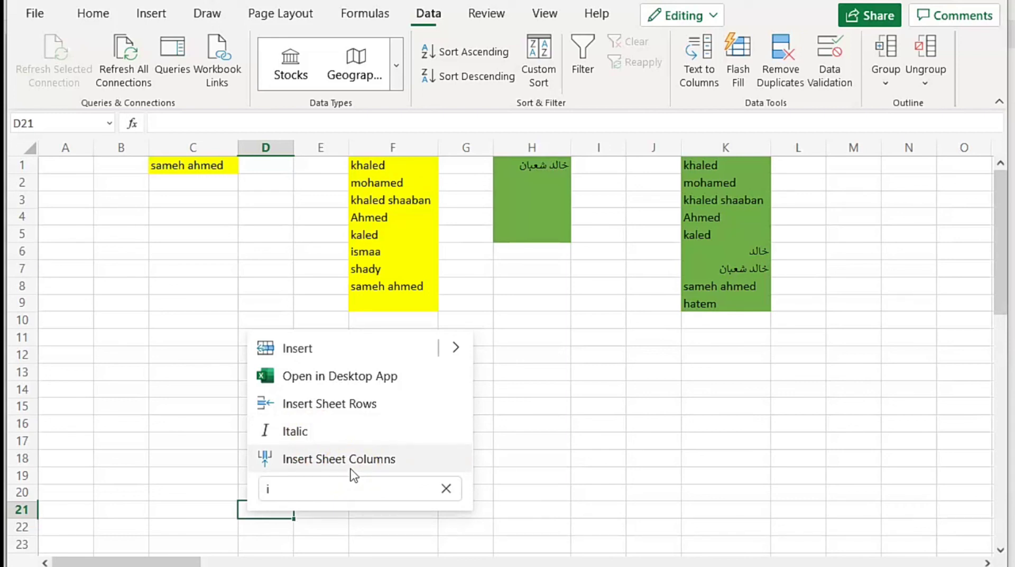
click(302, 486)
key(BackSpace)
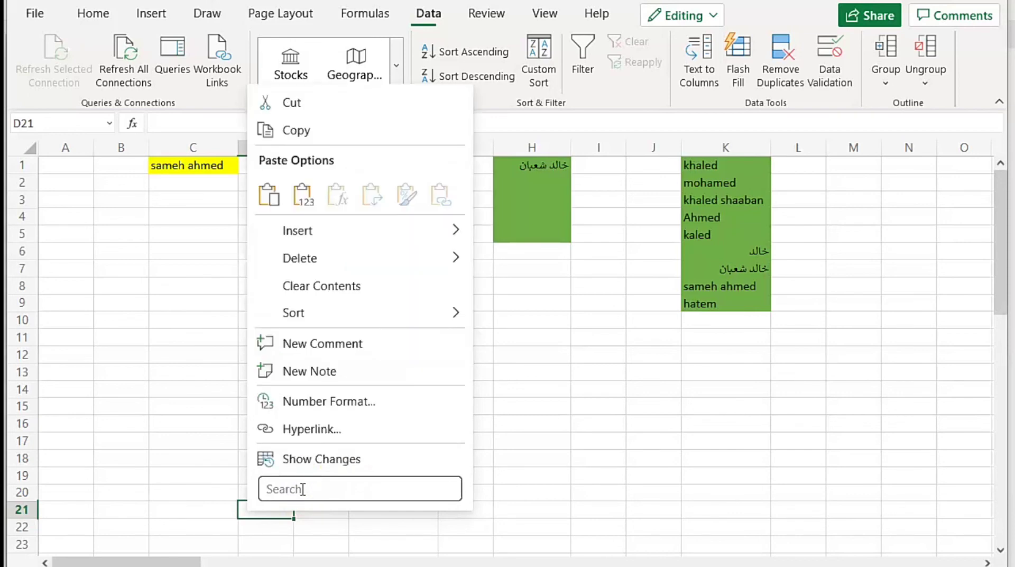
text(tab)
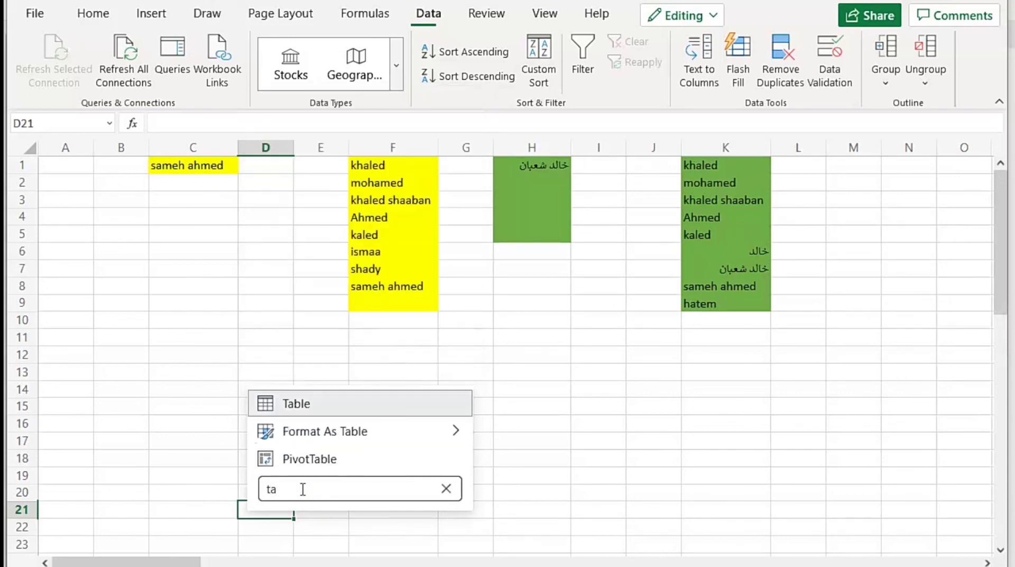
text(le)
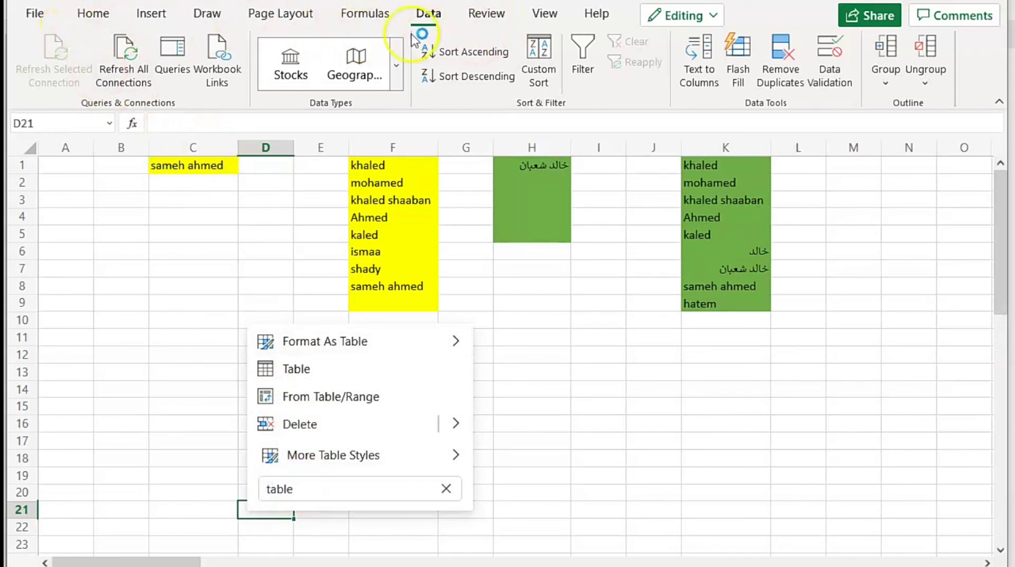
double_click(282, 488)
key(BackSpace)
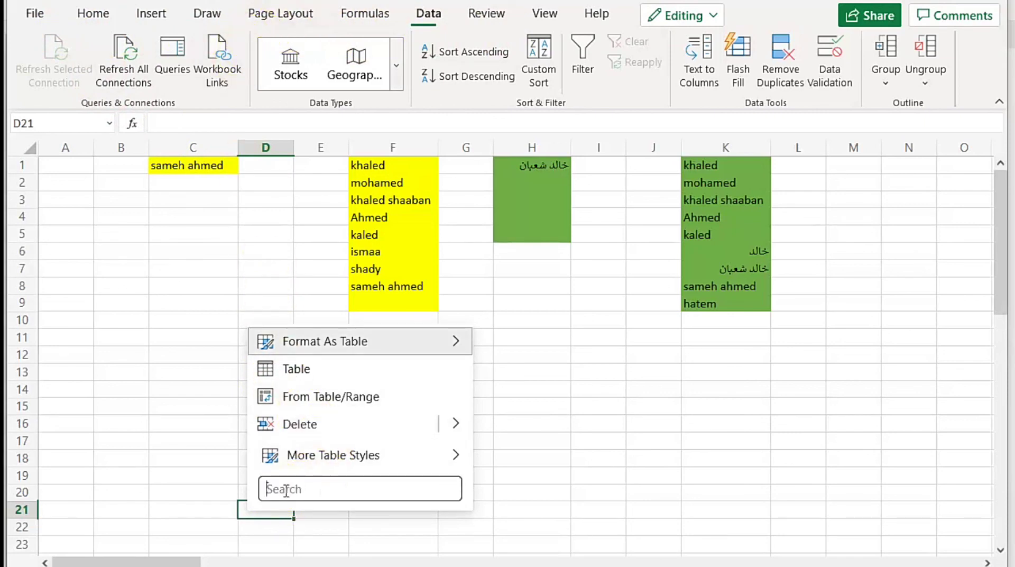
click(171, 340)
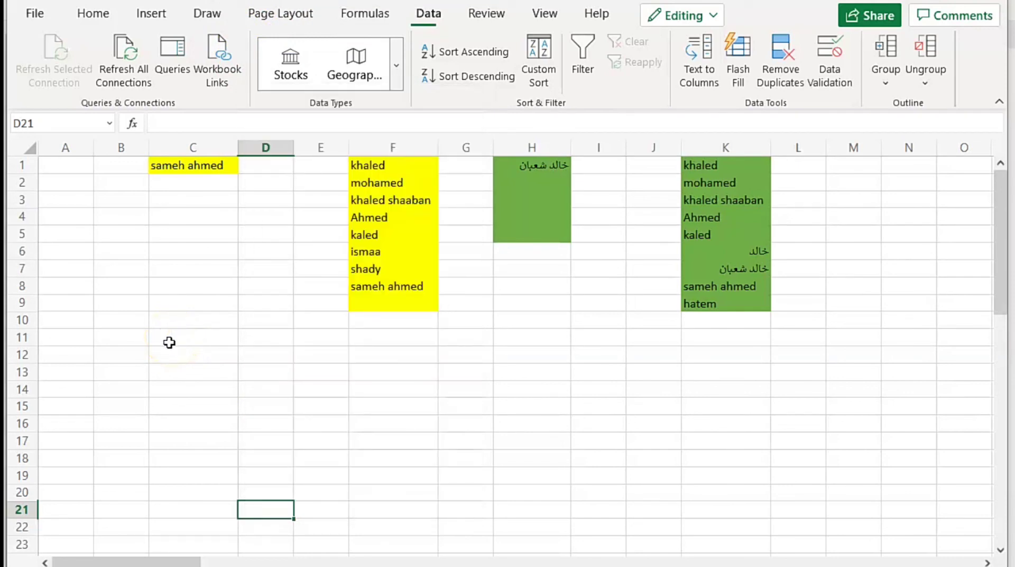